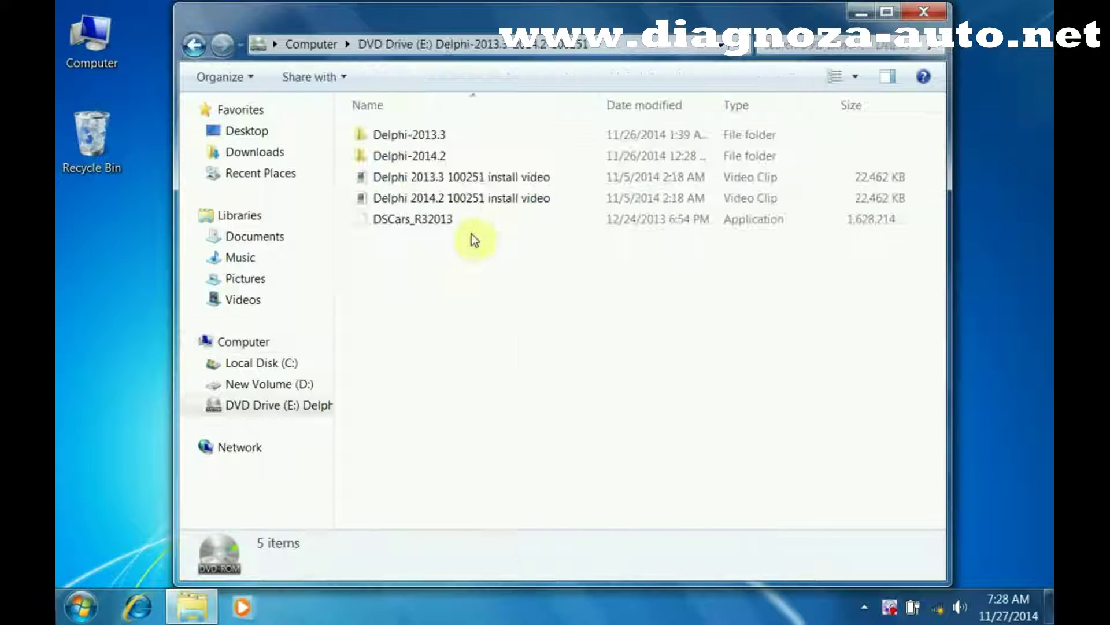
- Copy the Delphi-2014.2 folder from the DVD drive to the desktop
right_click(436, 157)
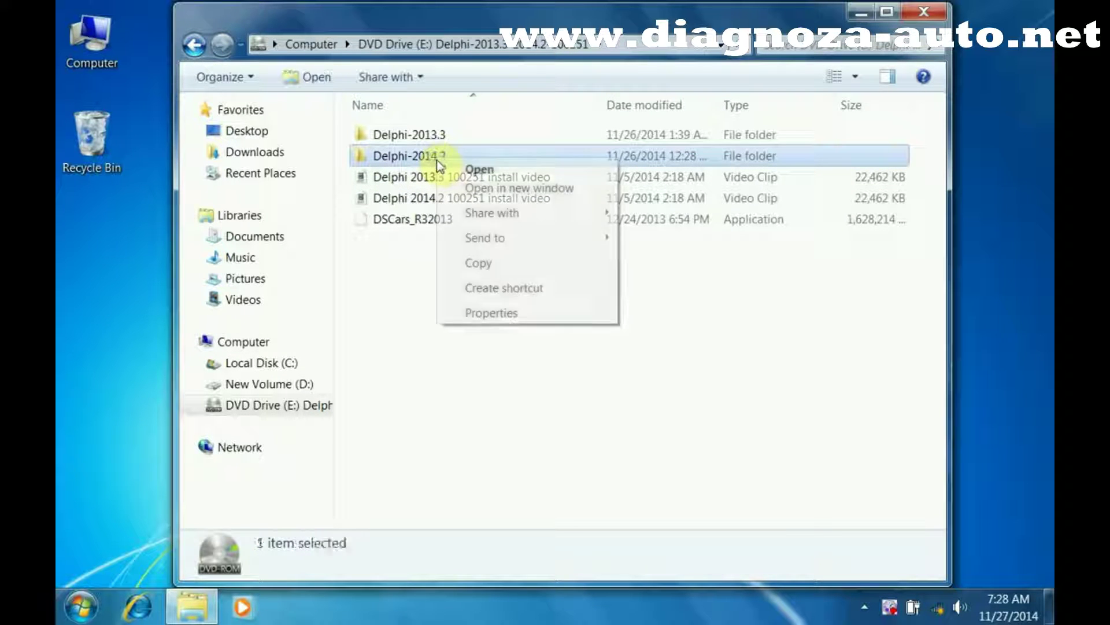
left_click(478, 265)
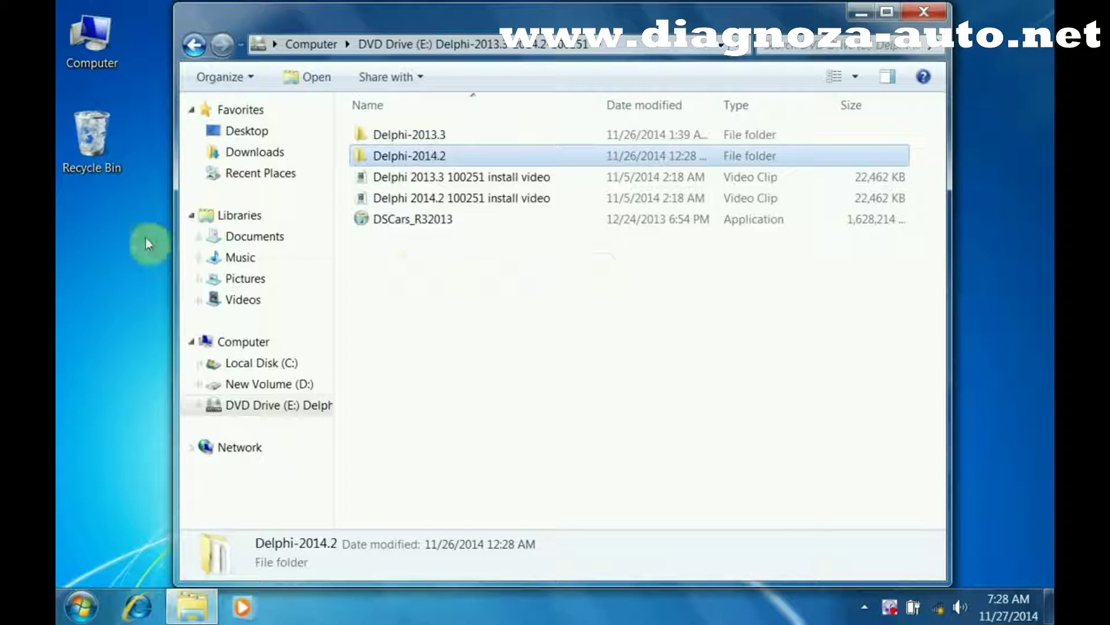
left_click(107, 208)
right_click(104, 205)
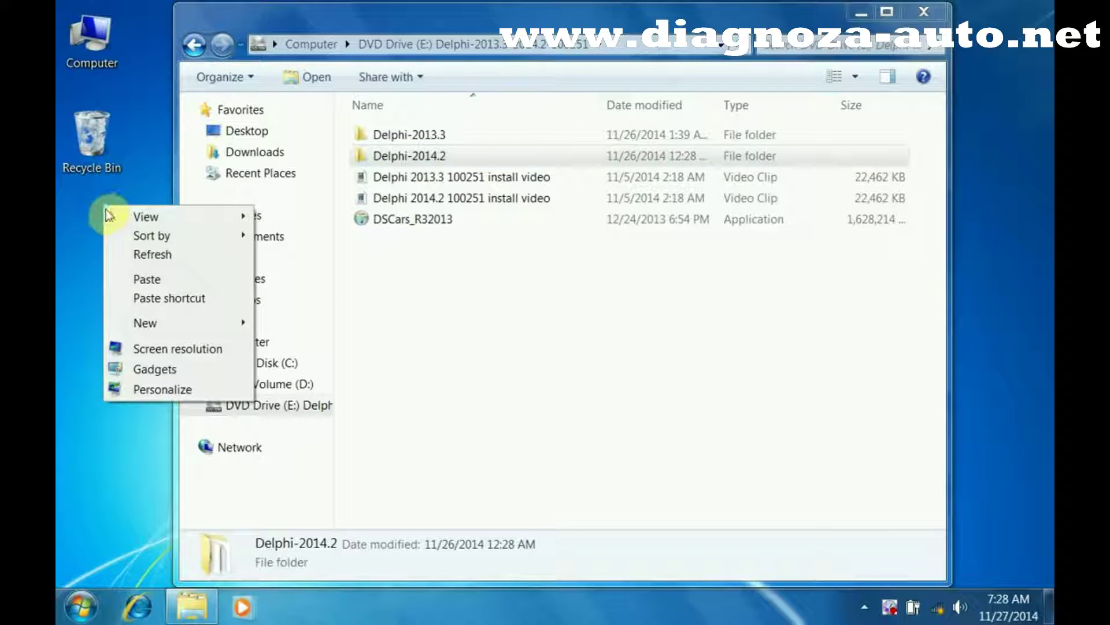
left_click(147, 279)
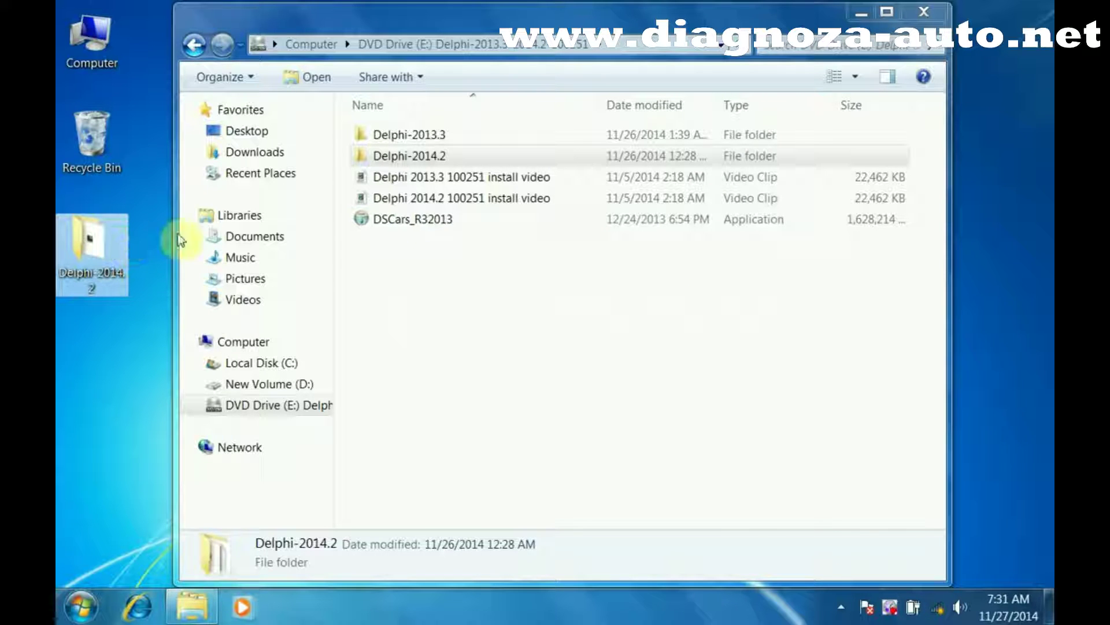
- Launch the wrar362 installer from the WINRAR subfolder of the desktop's Delphi-2014.2 folder
right_click(97, 242)
left_click(144, 256)
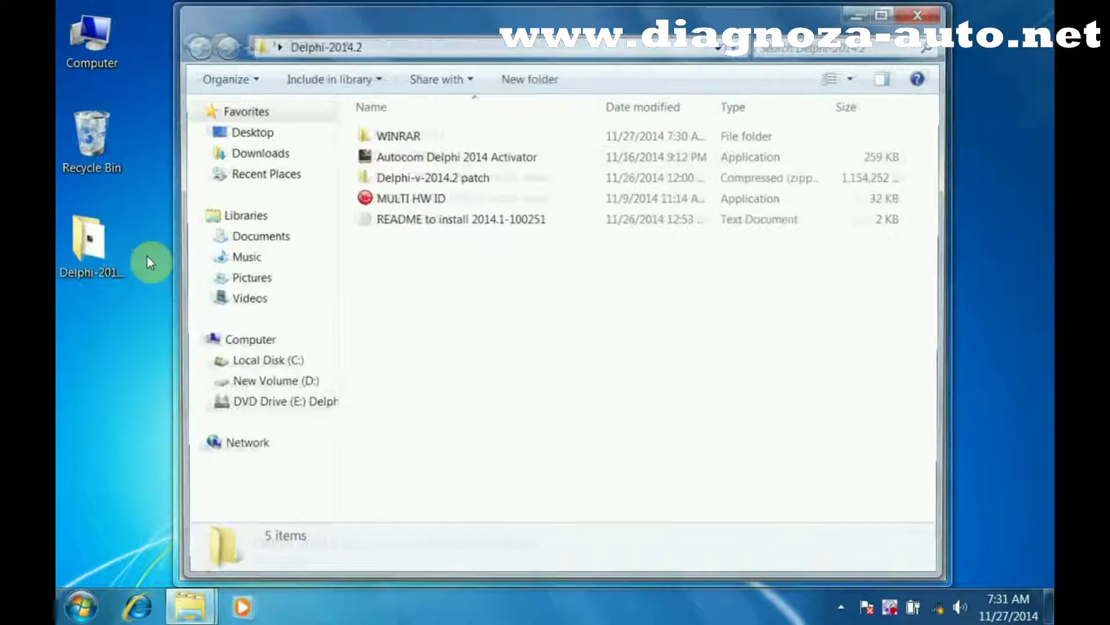
left_click(403, 135)
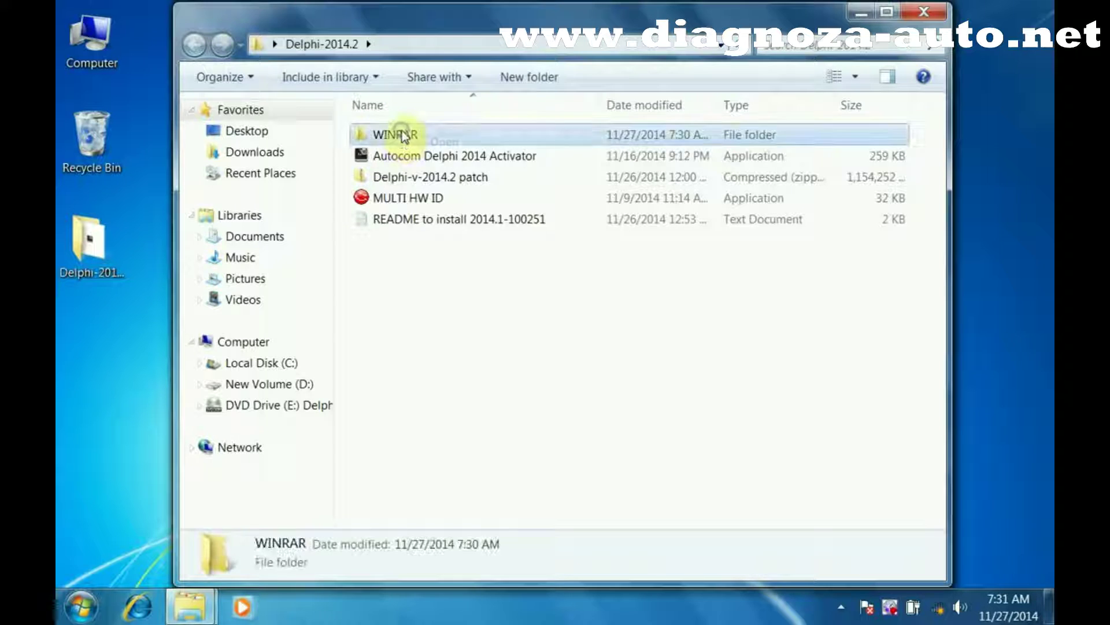
left_click(444, 141)
left_click(392, 175)
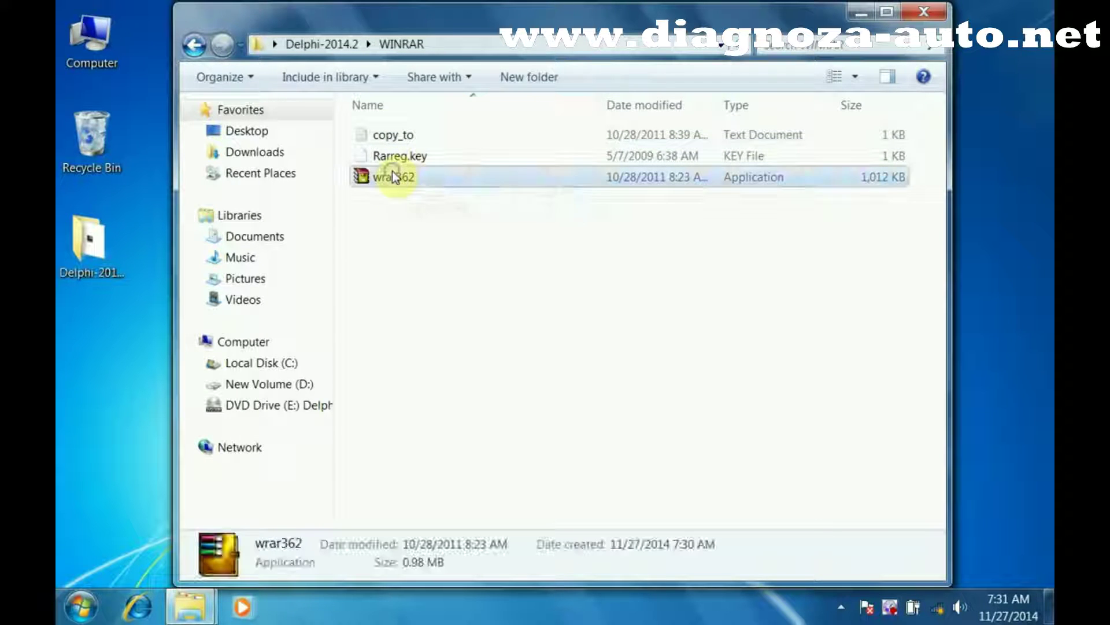
right_click(393, 172)
left_click(429, 181)
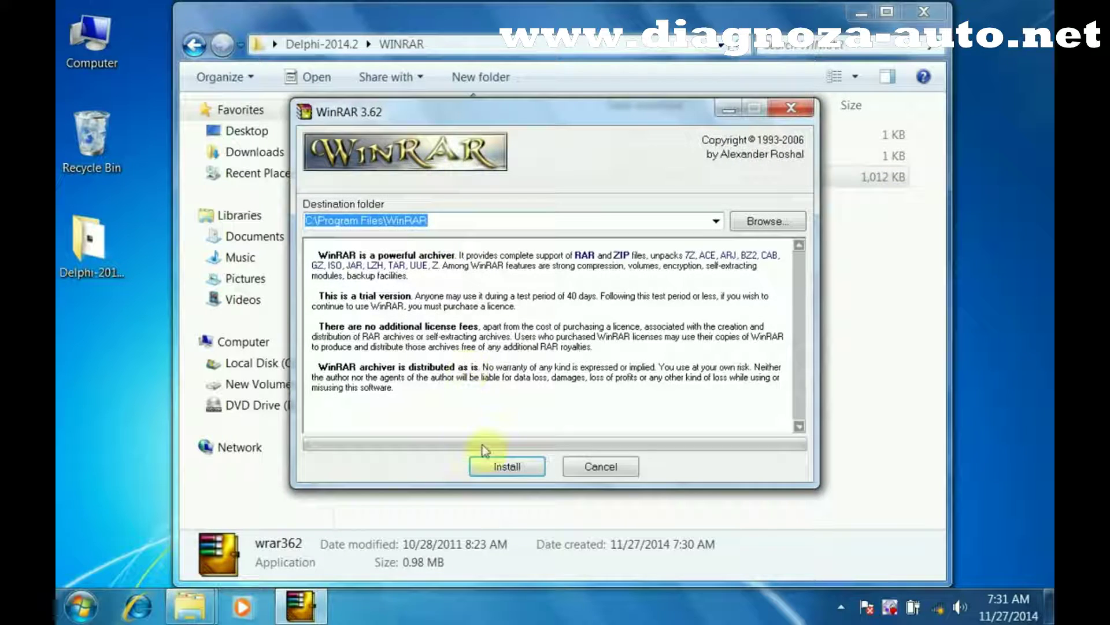
- Install WinRAR 3.62 to C:\Program Files\WinRAR with the default associations, finish setup, and close the program group folder
left_click(491, 461)
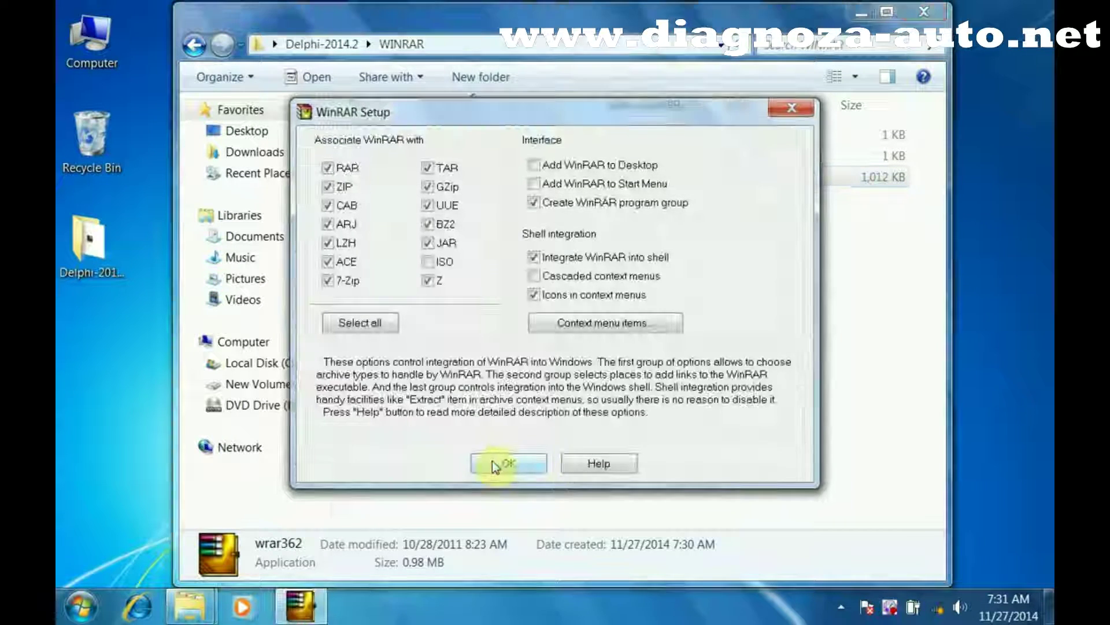
left_click(534, 462)
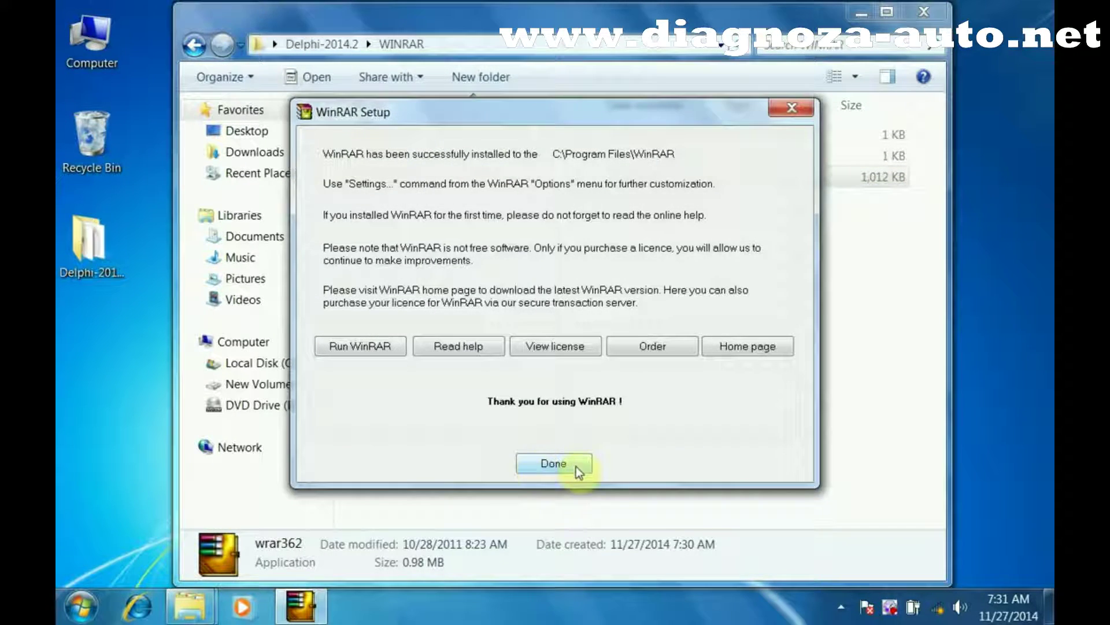
left_click(576, 466)
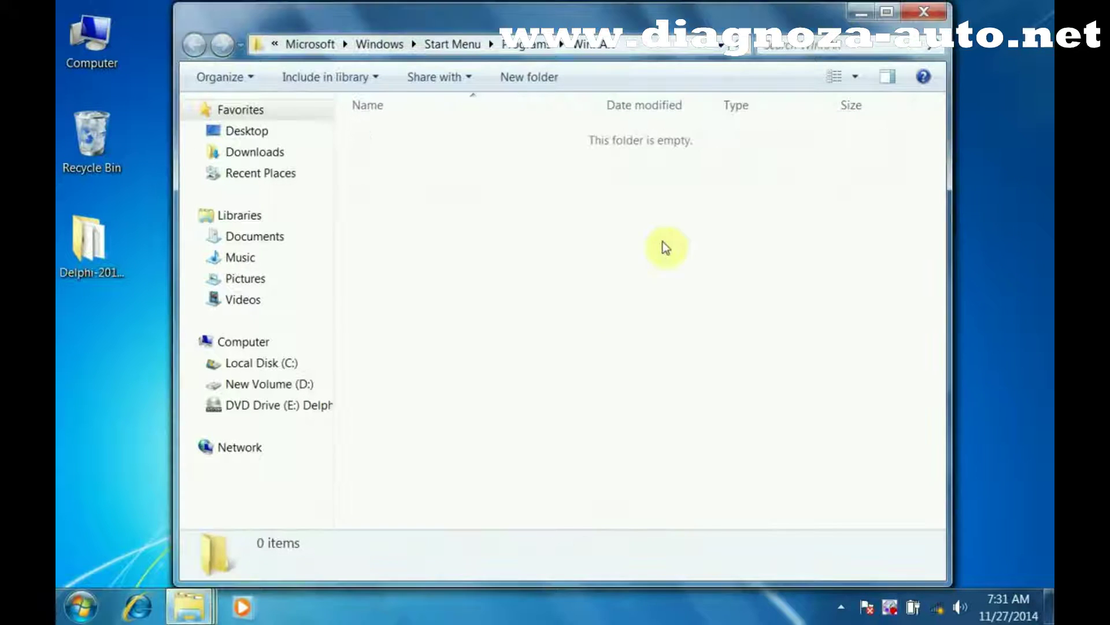
left_click(924, 11)
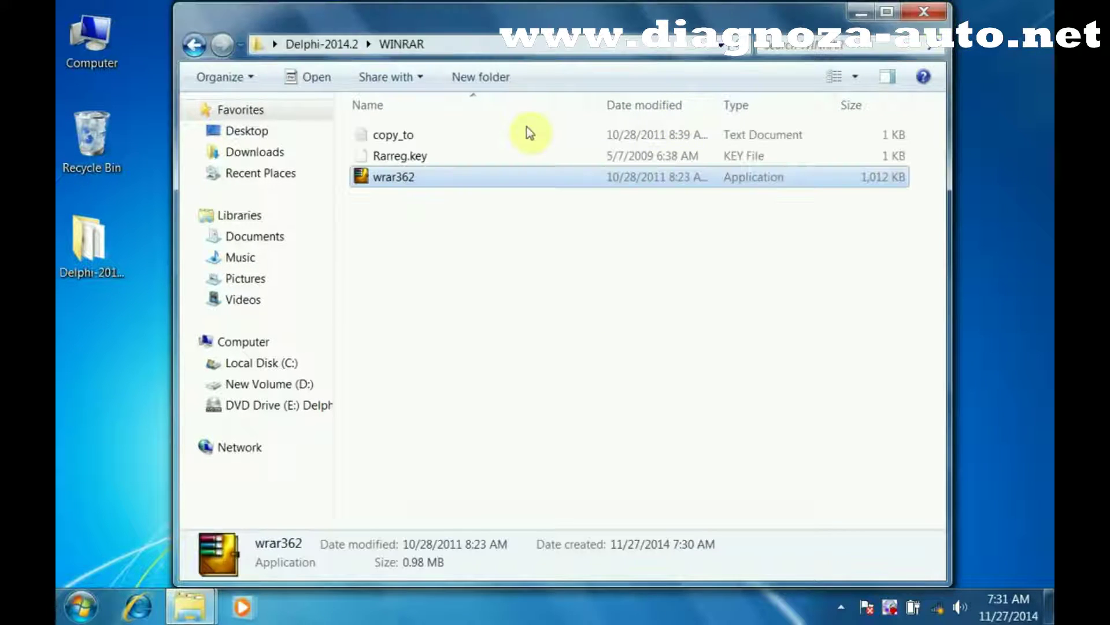
- Move Autocom Delphi 2014 Activator and MULTI HW ID from the Delphi-2014.2 folder to the desktop
left_click(195, 46)
left_click(416, 198)
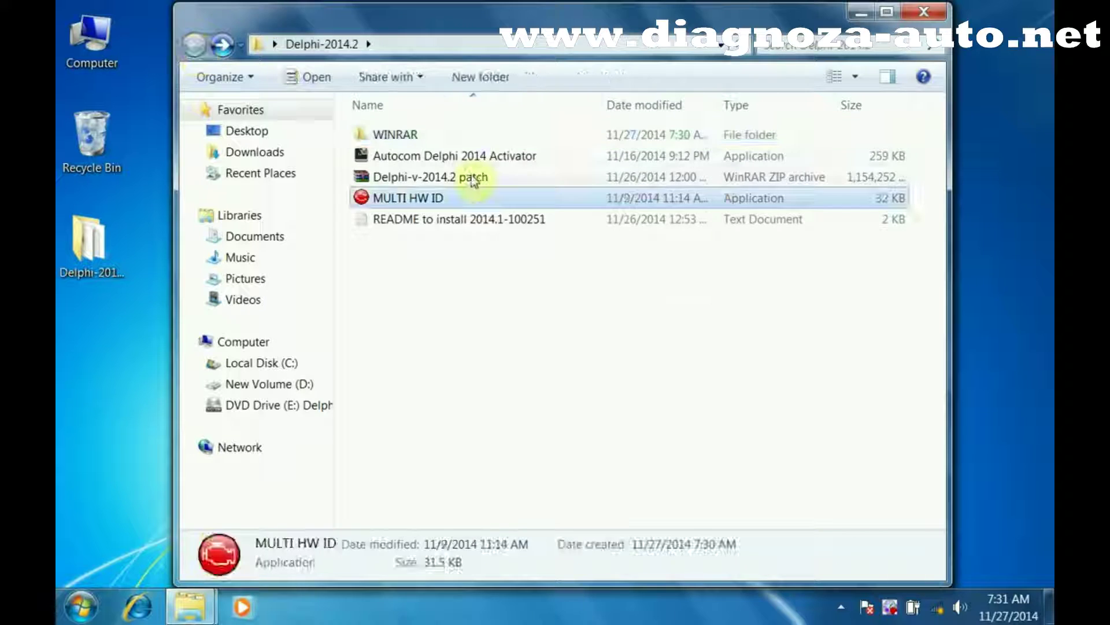
left_click(470, 163, "ctrl")
left_click_drag(405, 196, 96, 341)
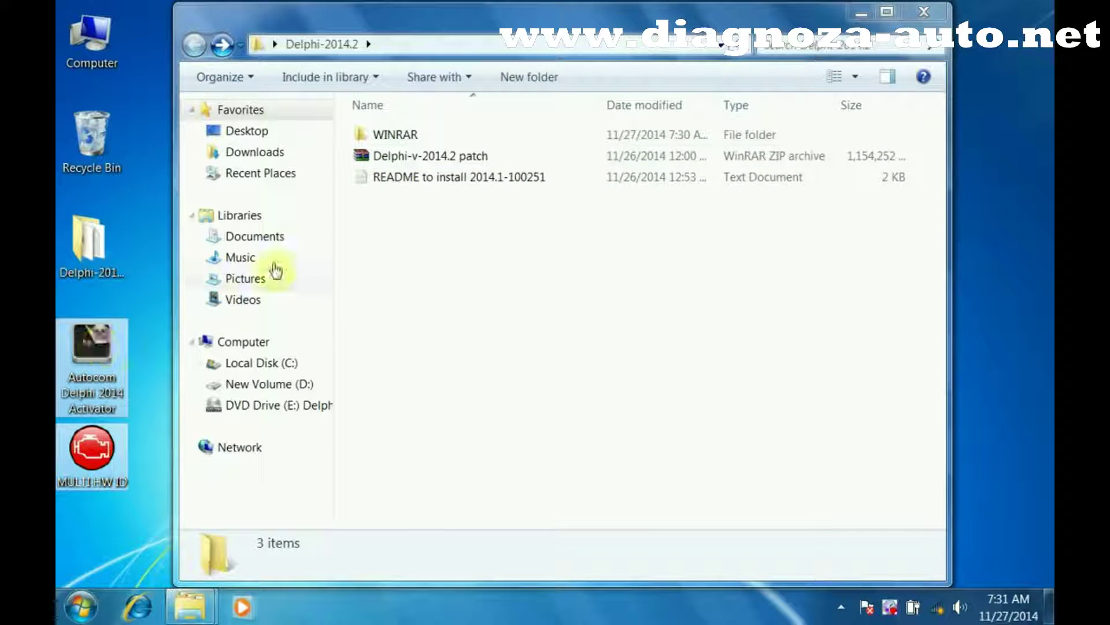
- Extract the Delphi-v-2014.2 patch archive into its own subfolder, Delphi-v-2014.2 patch
left_click(376, 154)
right_click(376, 154)
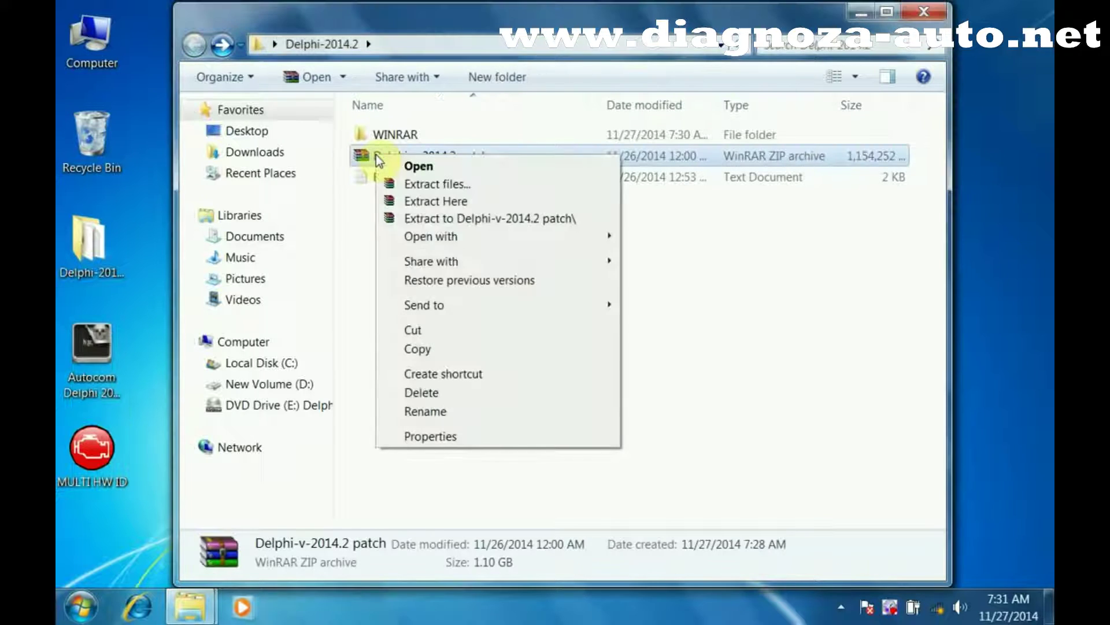
left_click(439, 225)
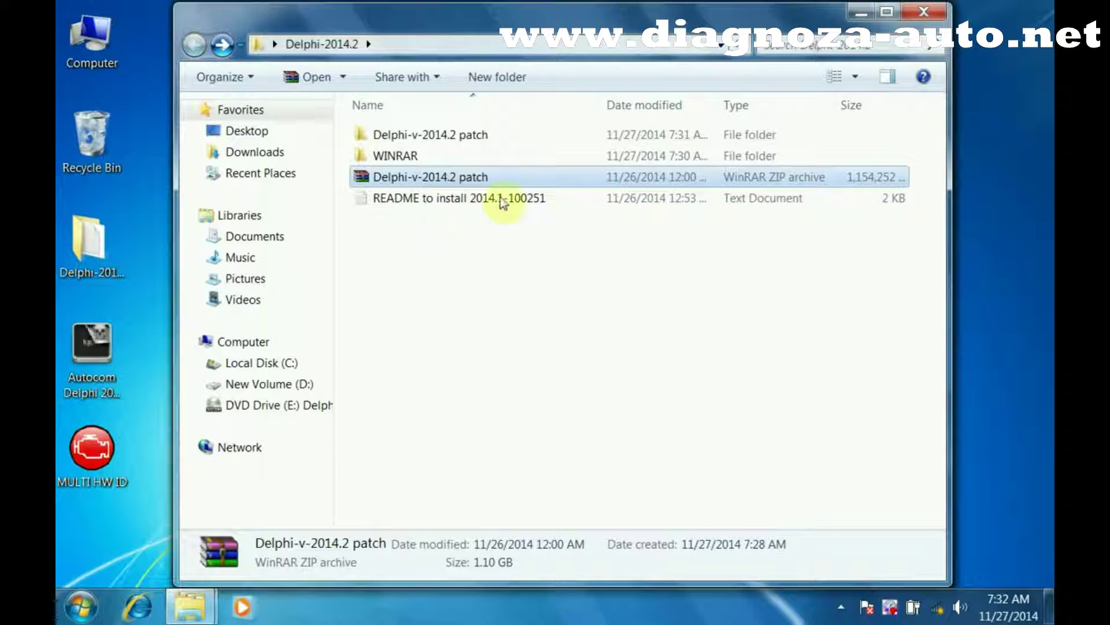
- Run the DSCars_R32013 installer from the DVD drive with English as the installer language
left_click(862, 13)
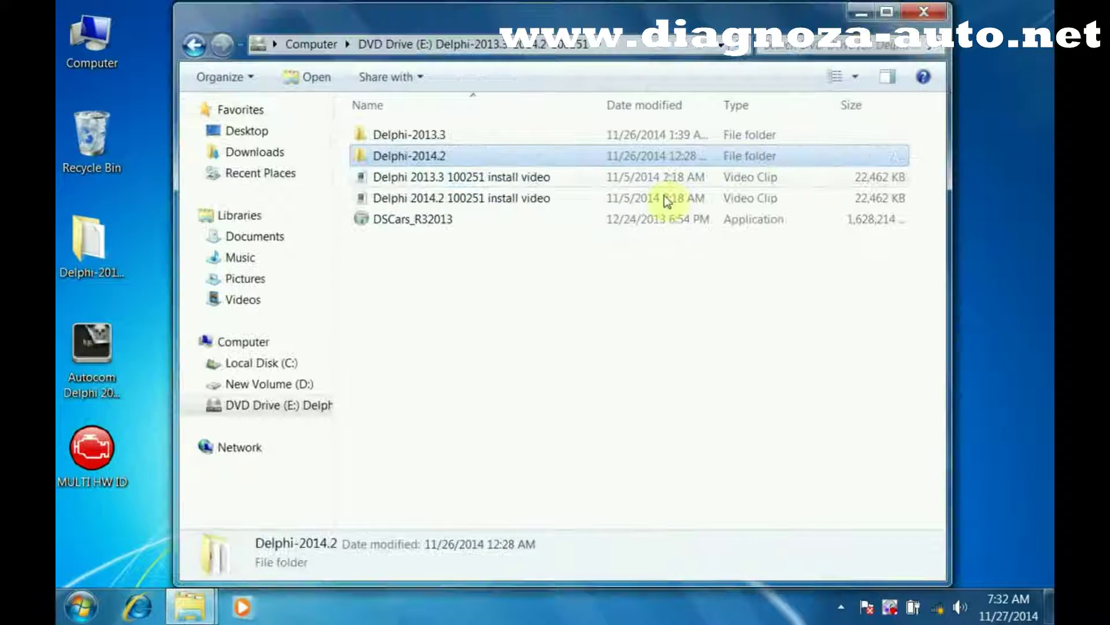
double_click(433, 220)
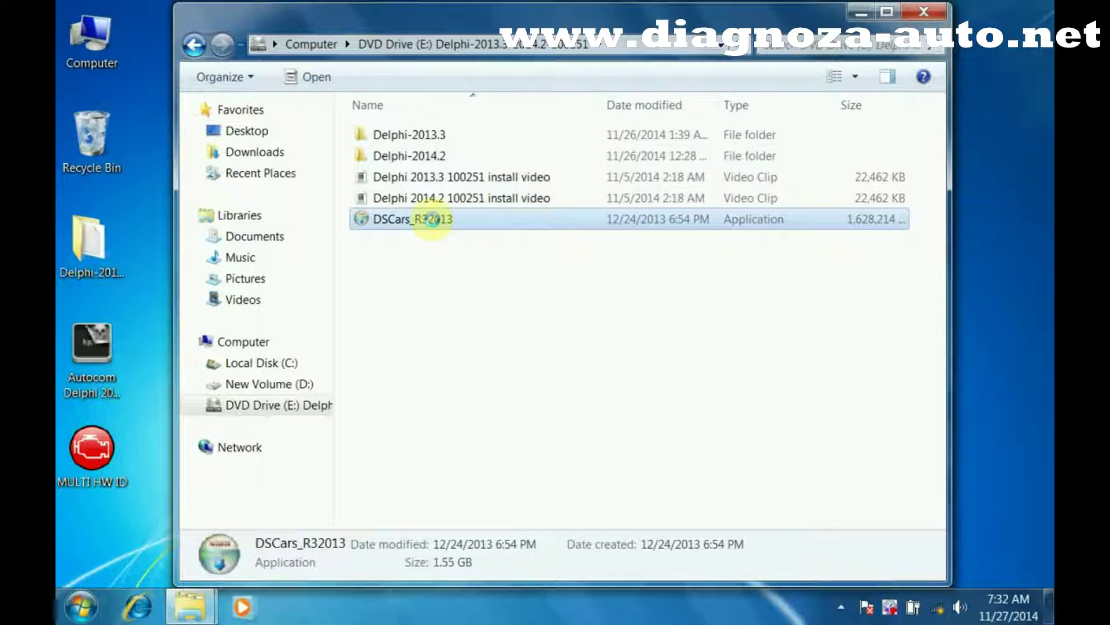
right_click(432, 221)
left_click(508, 230)
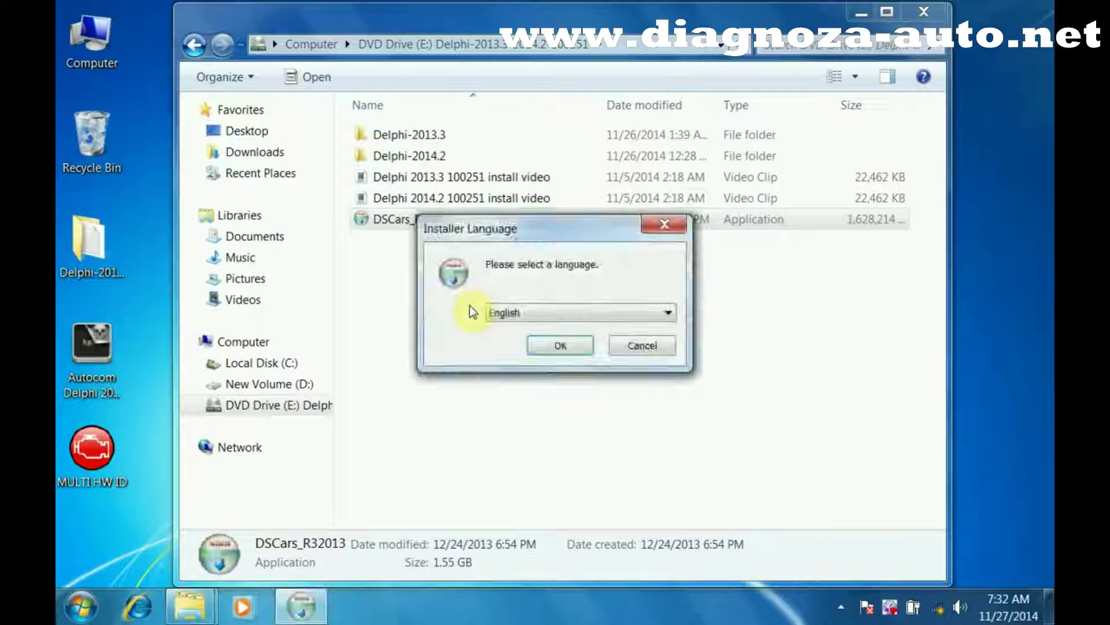
left_click(668, 316)
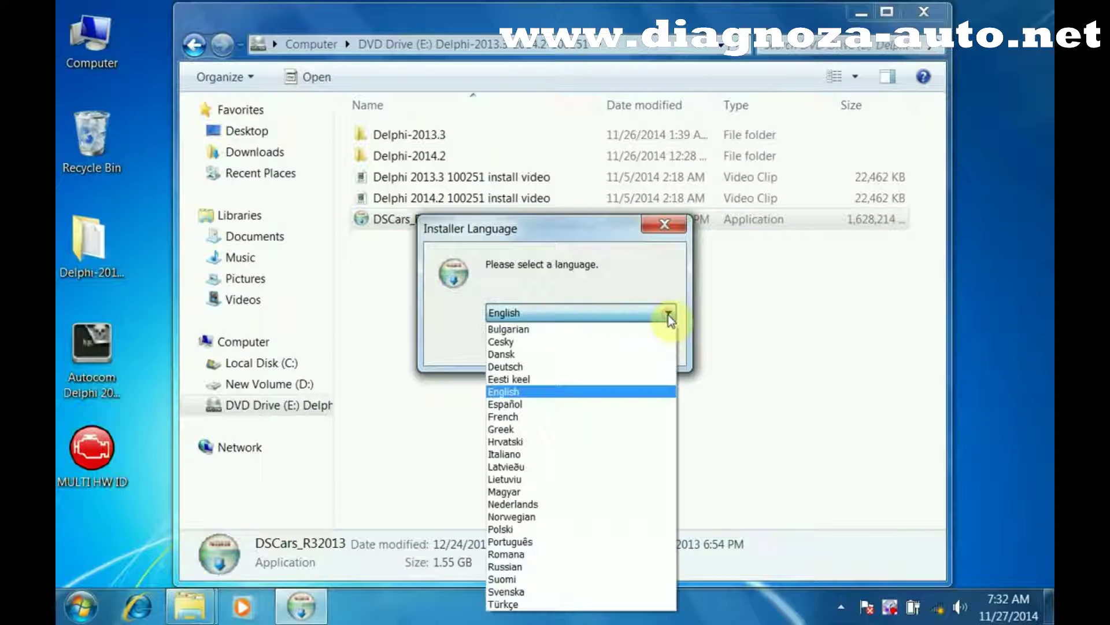
left_click(668, 315)
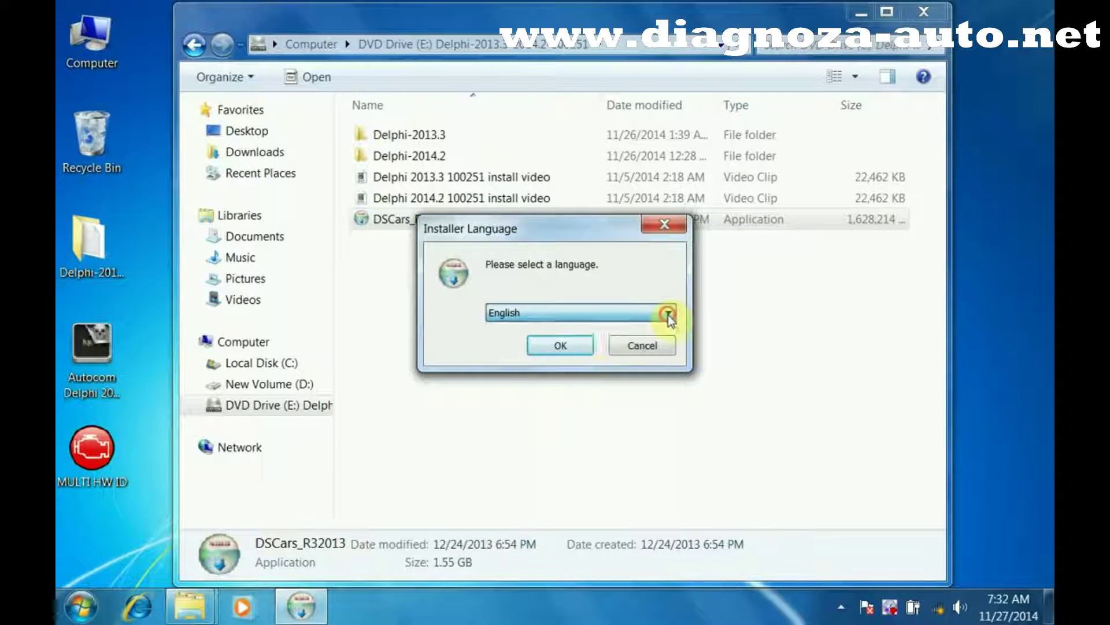
left_click(572, 345)
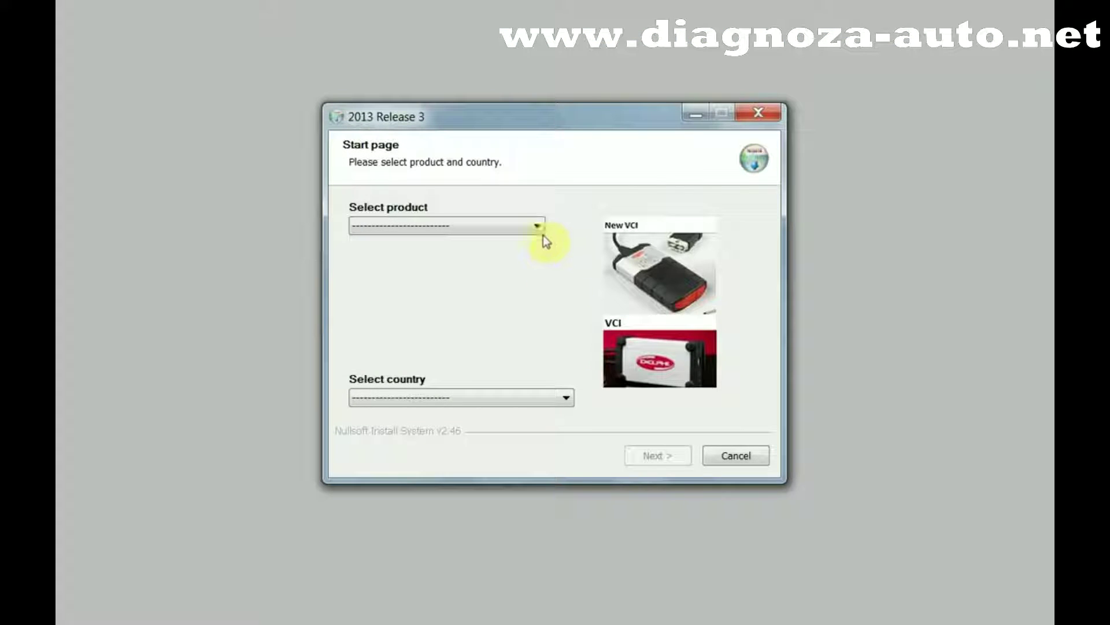
- Choose DS150E (New VCI) as the product and Belgium as the country on the installer's start page
left_click(539, 225)
left_click(516, 267)
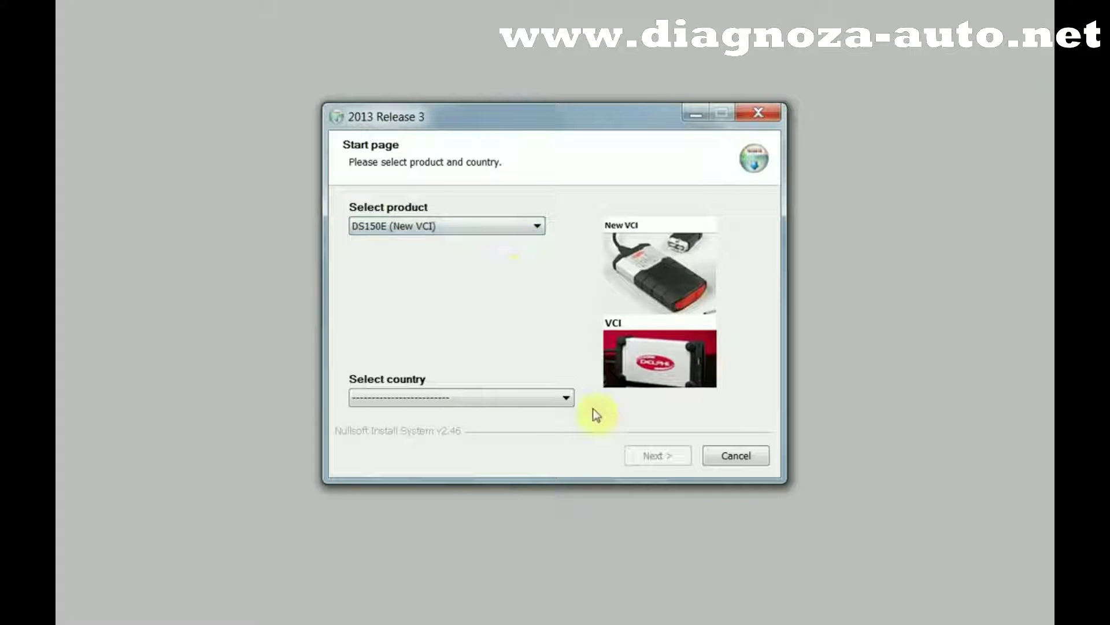
left_click(566, 398)
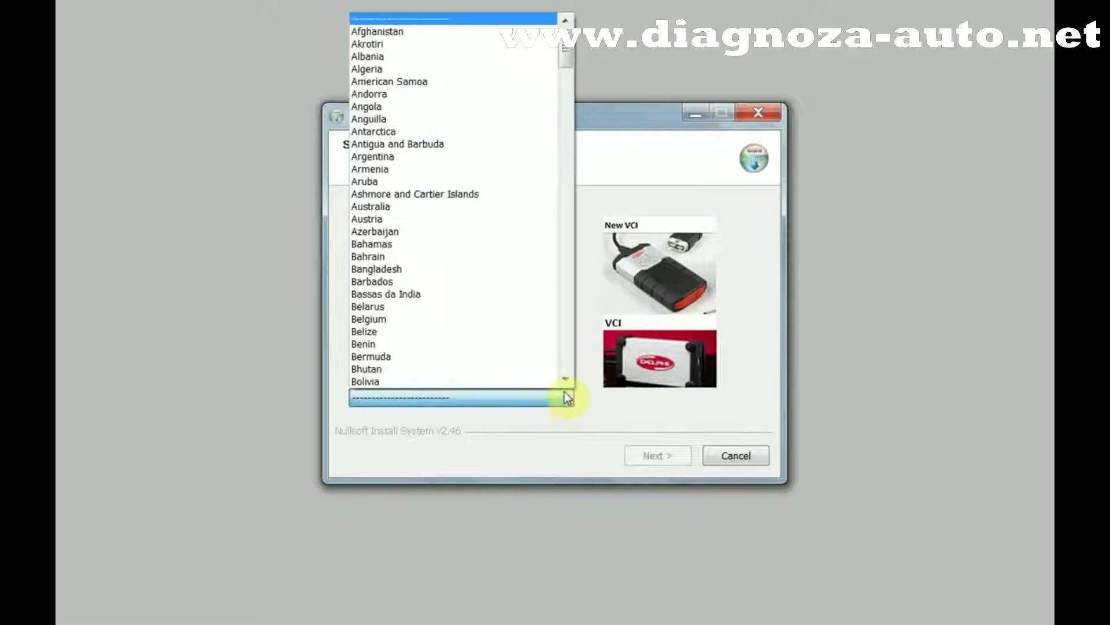
left_click(521, 319)
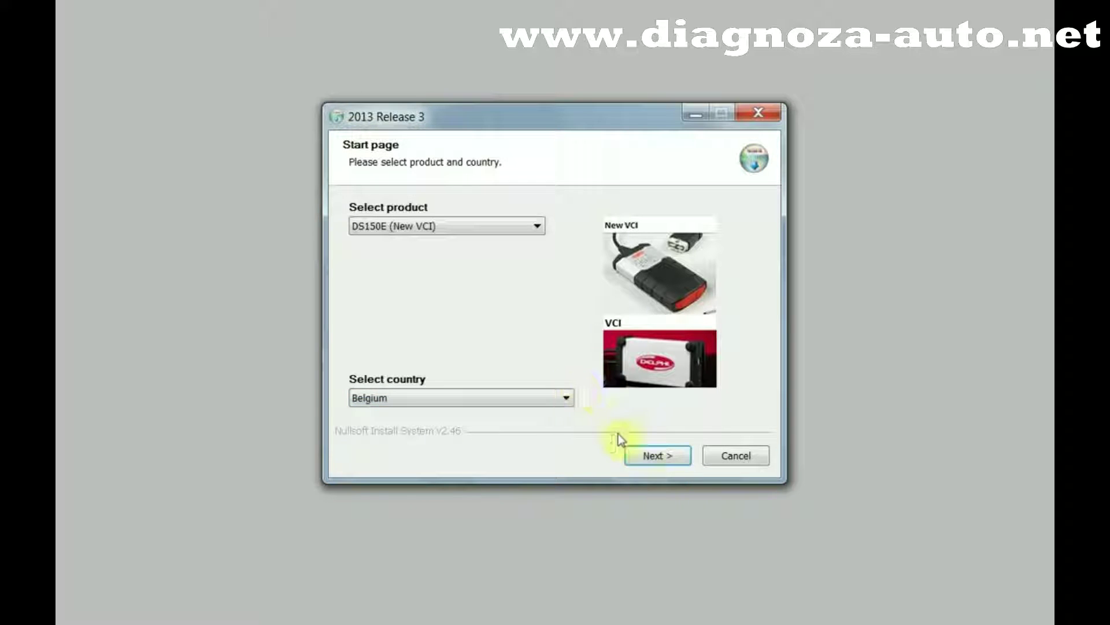
left_click(658, 456)
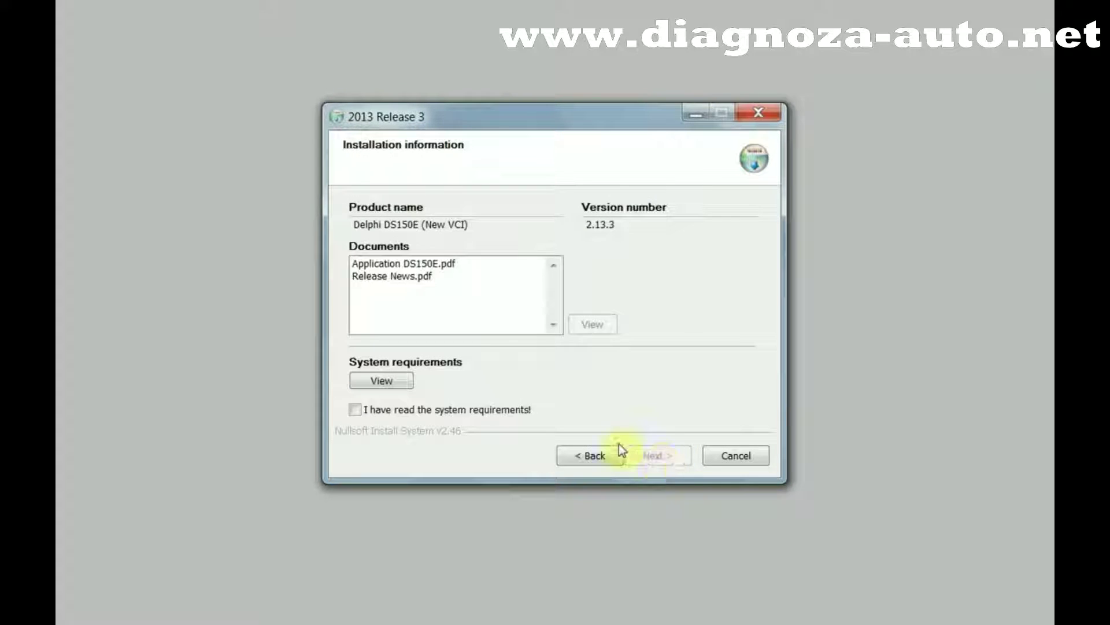
- Accept having read the system requirements and run the Delphi DS150E (New VCI) setup through to completion
left_click(528, 411)
left_click(657, 457)
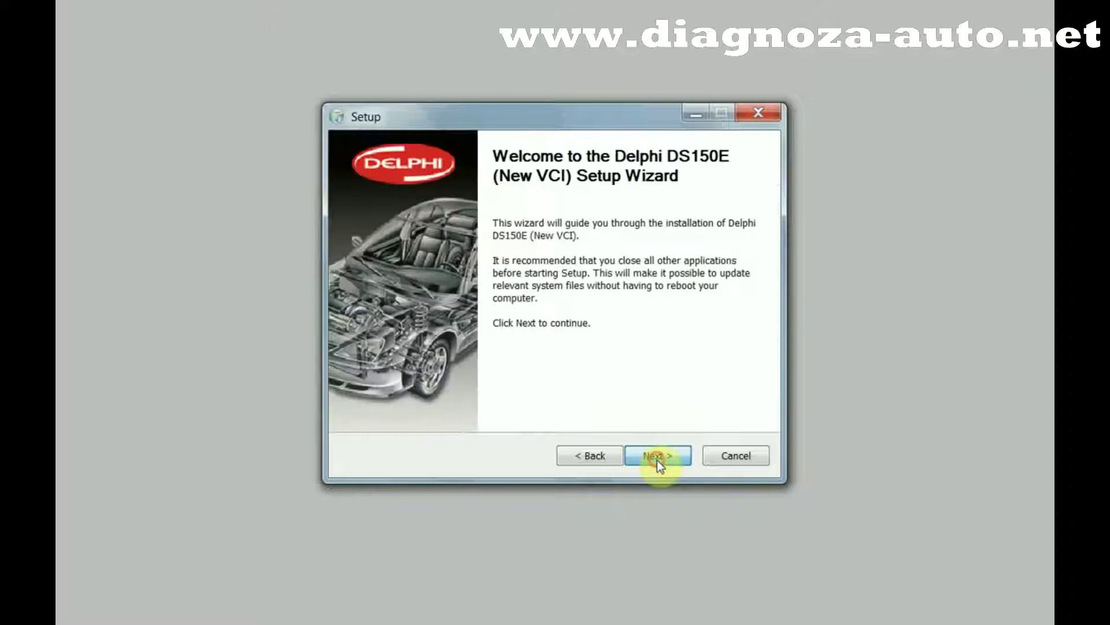
left_click(657, 457)
left_click(657, 457)
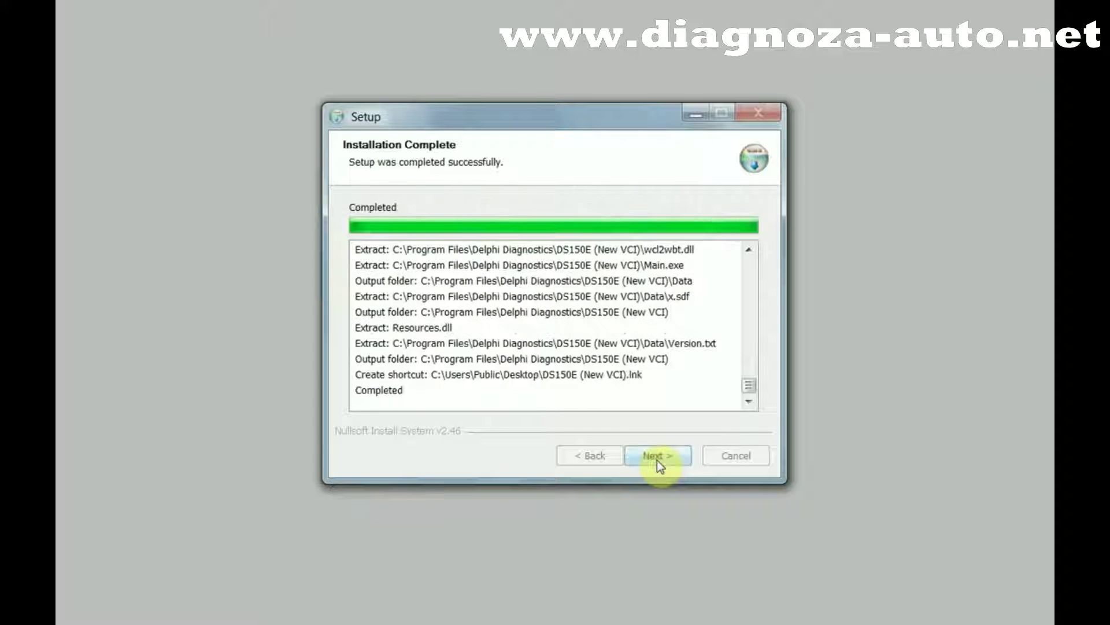
left_click(657, 456)
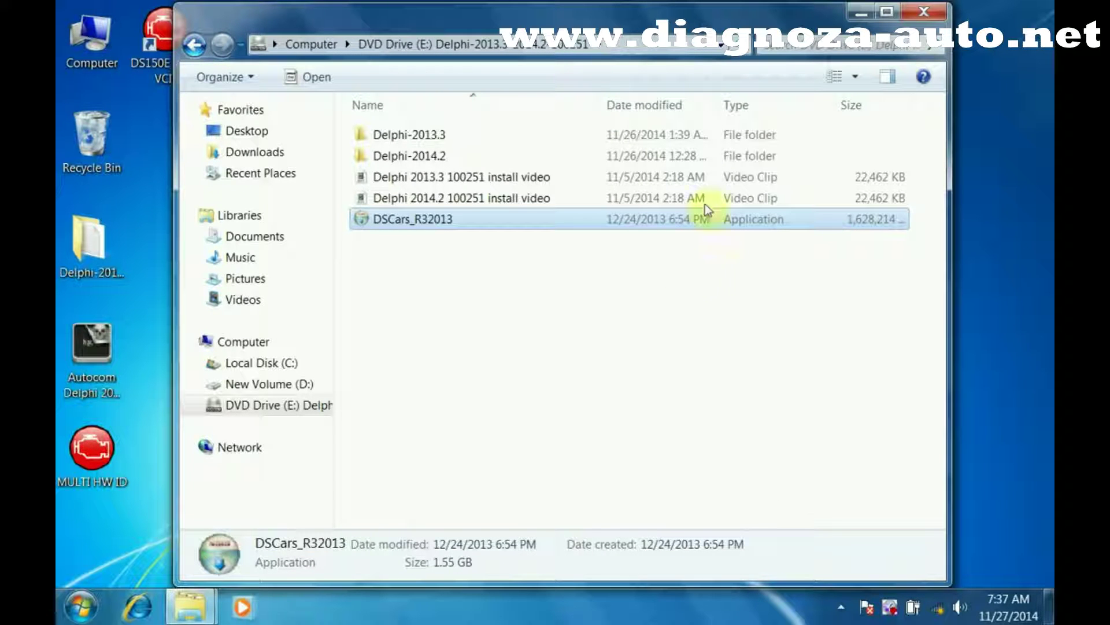
- Open the installation folder from the DS150E (New VCI) desktop shortcut's properties and move its window aside to reach the properties dialog
left_click(863, 13)
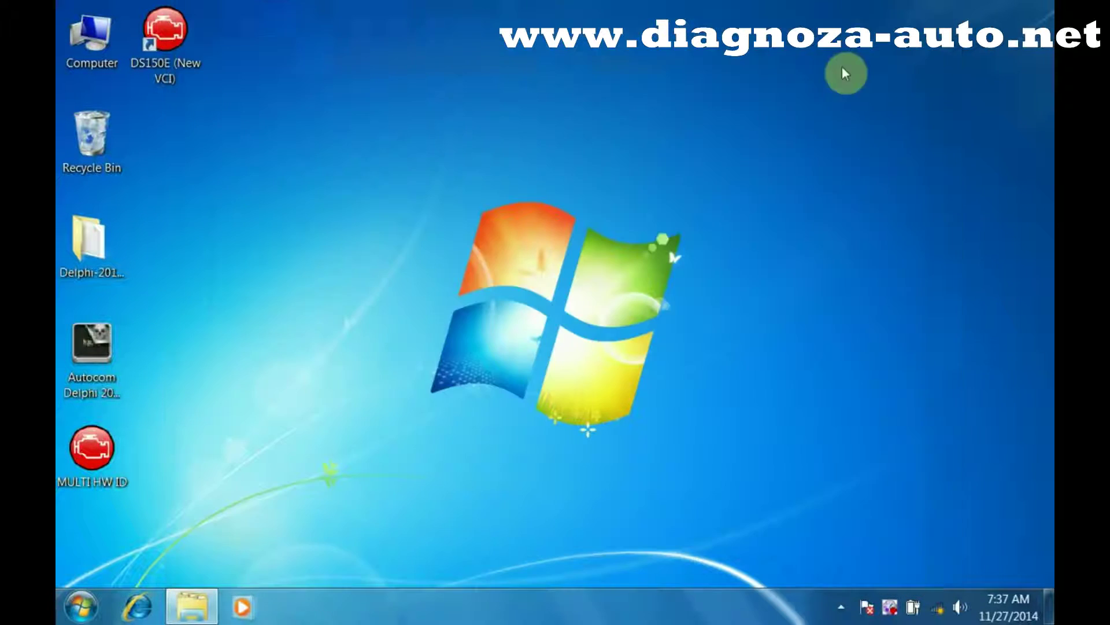
right_click(160, 58)
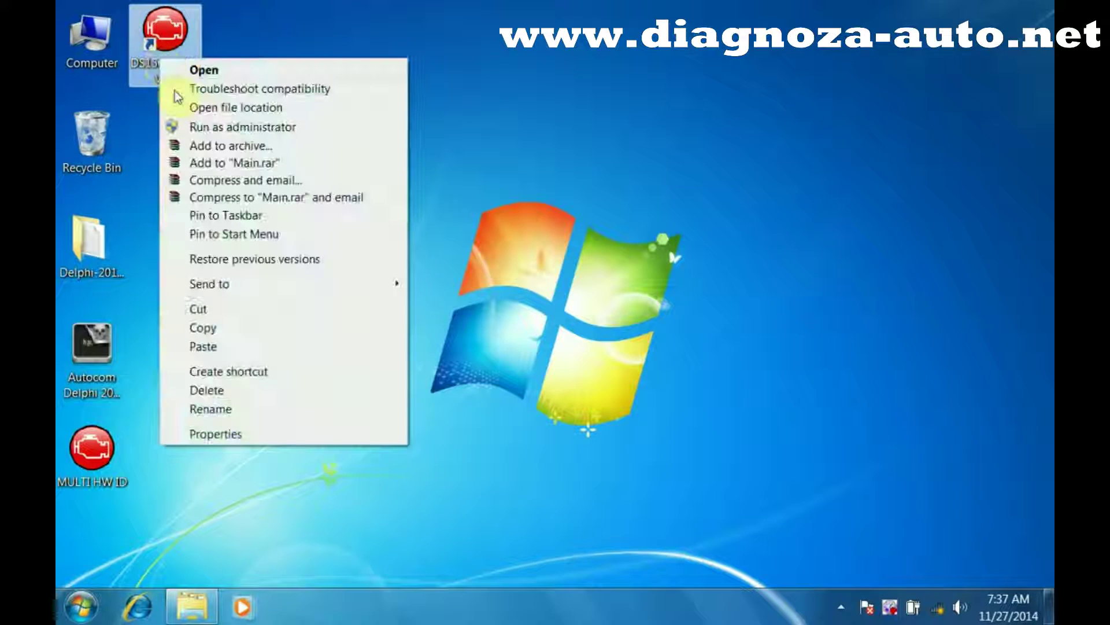
left_click(236, 432)
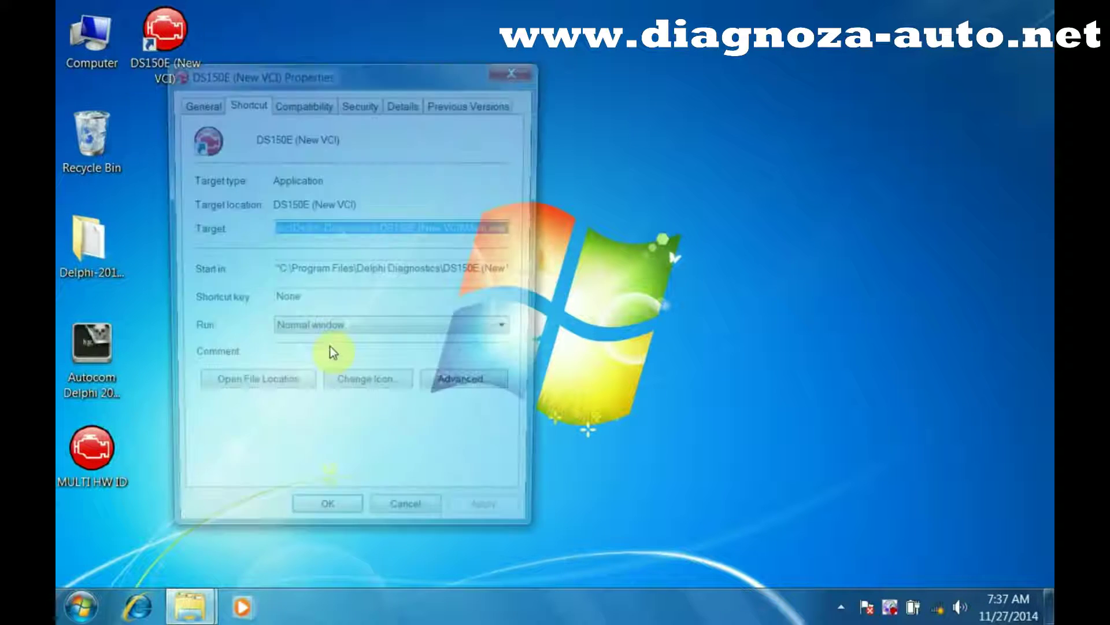
left_click(269, 384)
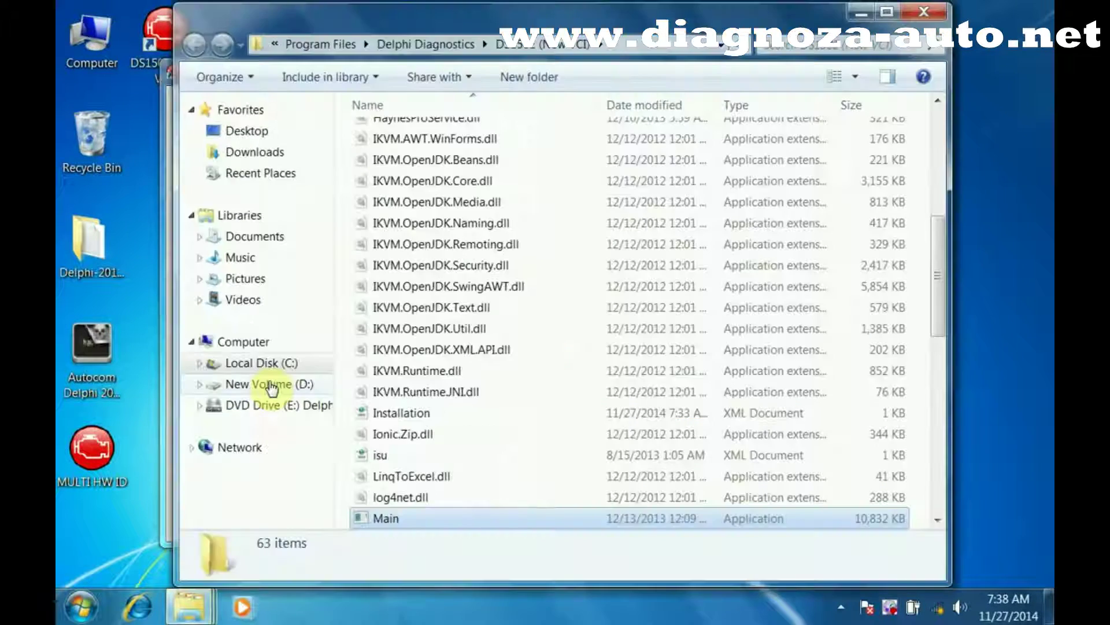
scroll(491, 241, "up", 5)
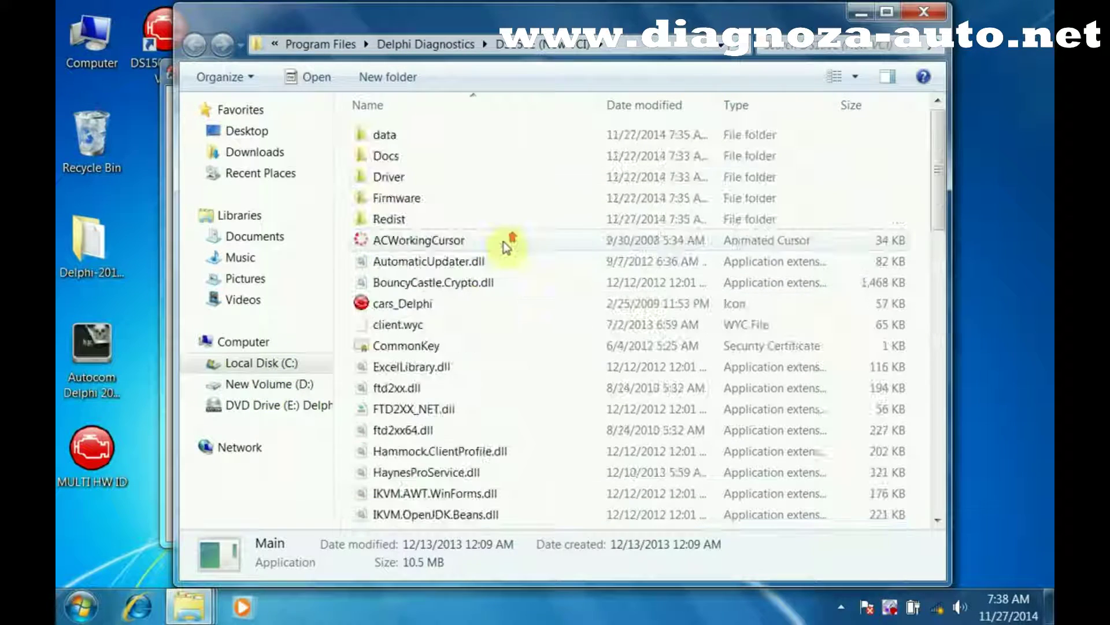
left_click_drag(448, 17, 550, 29)
left_click(231, 70)
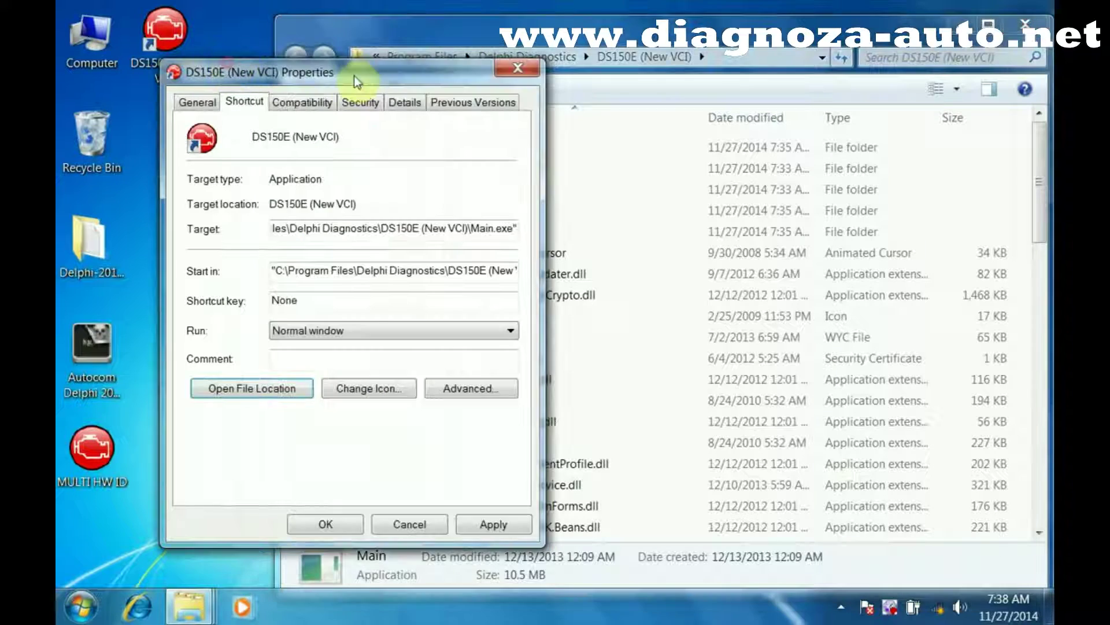
- Open the Delphi-2014.2 desktop folder through Delphi-v-2014.2 patch to the Delphi 2014.2 folder holding the patch files
right_click(103, 253)
left_click(154, 265)
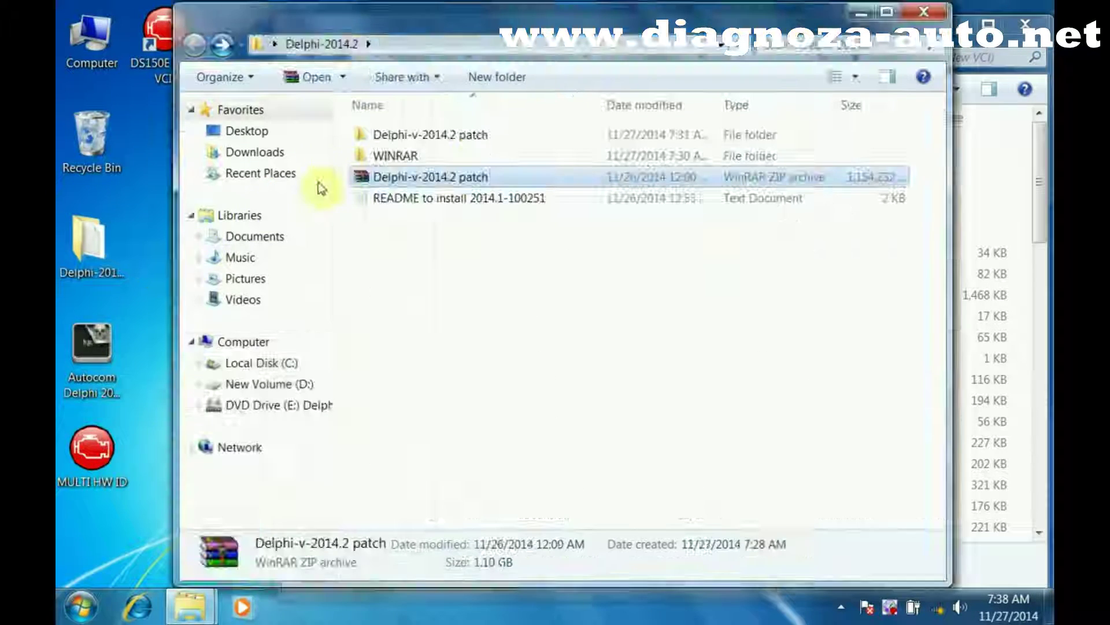
right_click(370, 136)
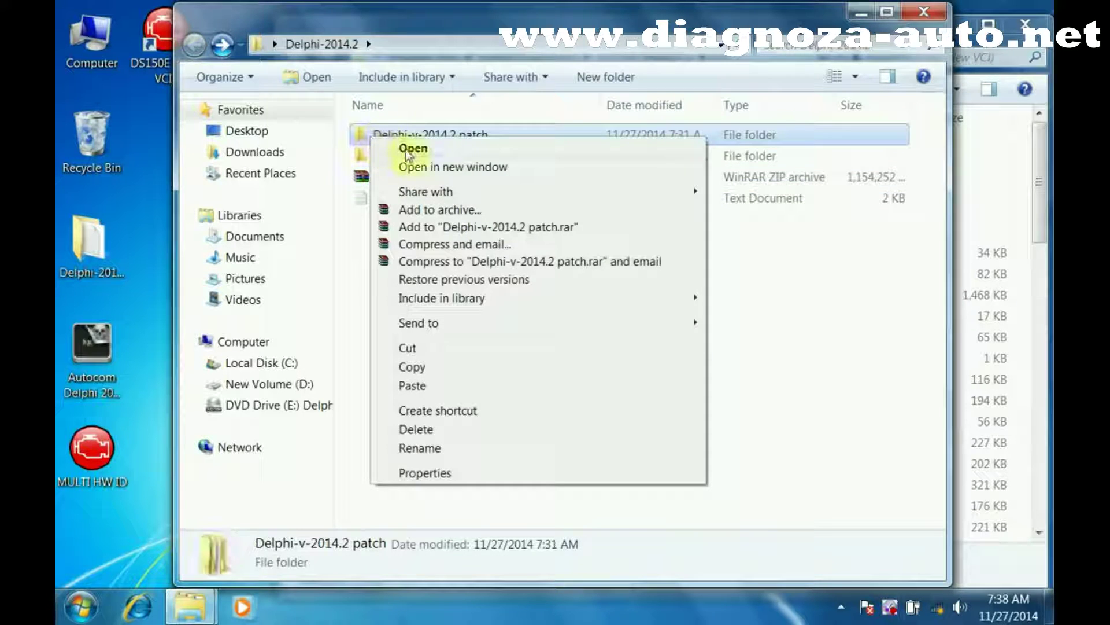
left_click(406, 147)
right_click(407, 139)
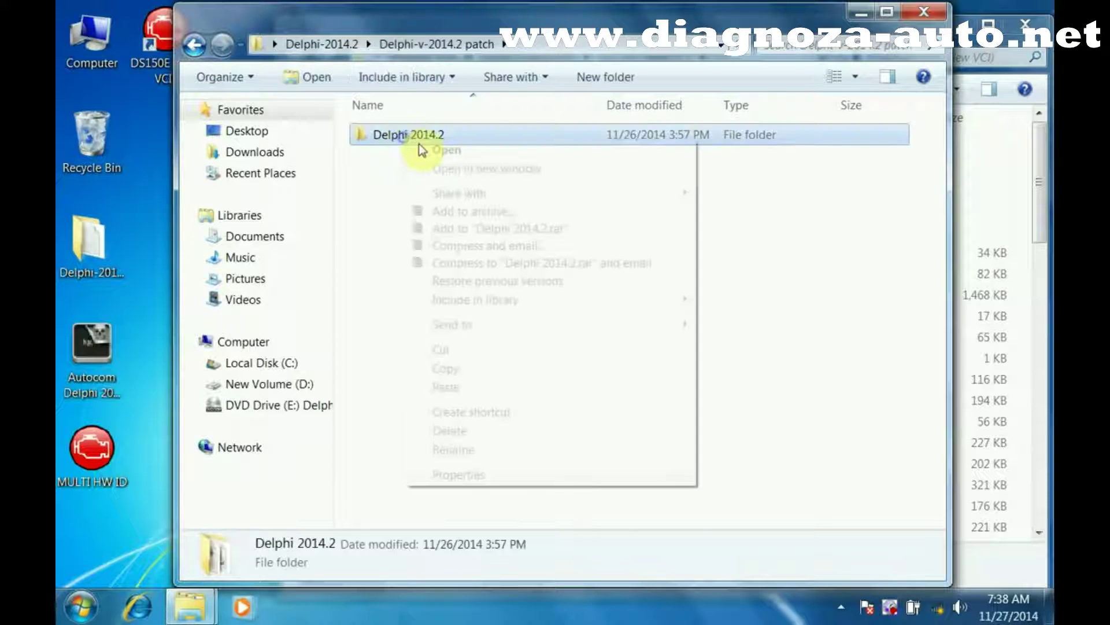
left_click(439, 149)
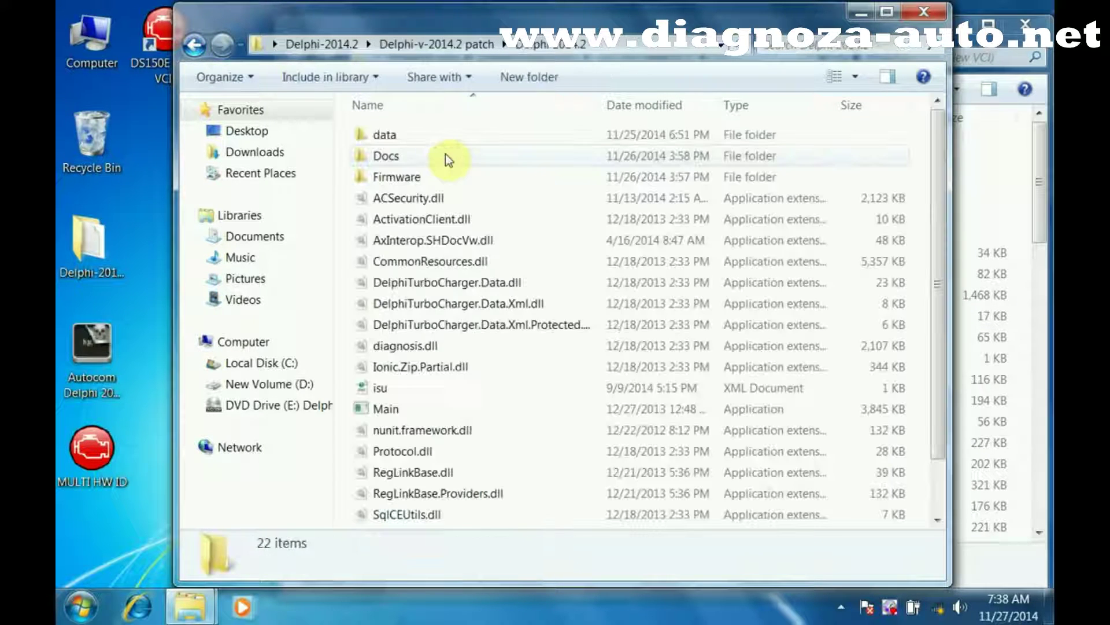
- Delete the existing data folder from the DS150E (New VCI) installation folder
left_click(1009, 147)
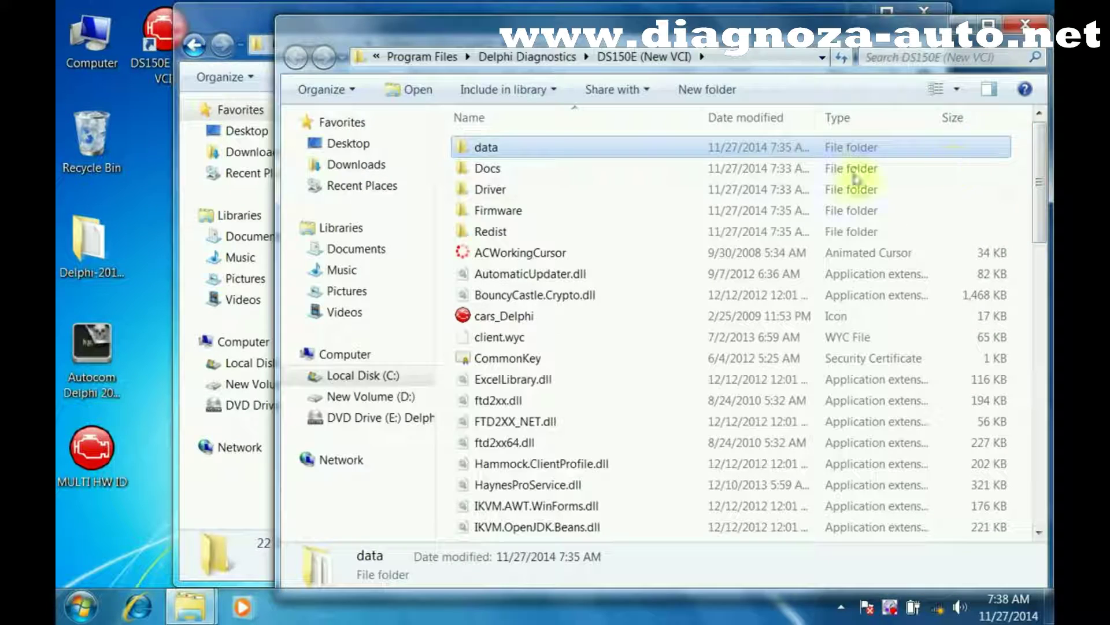
right_click(546, 147)
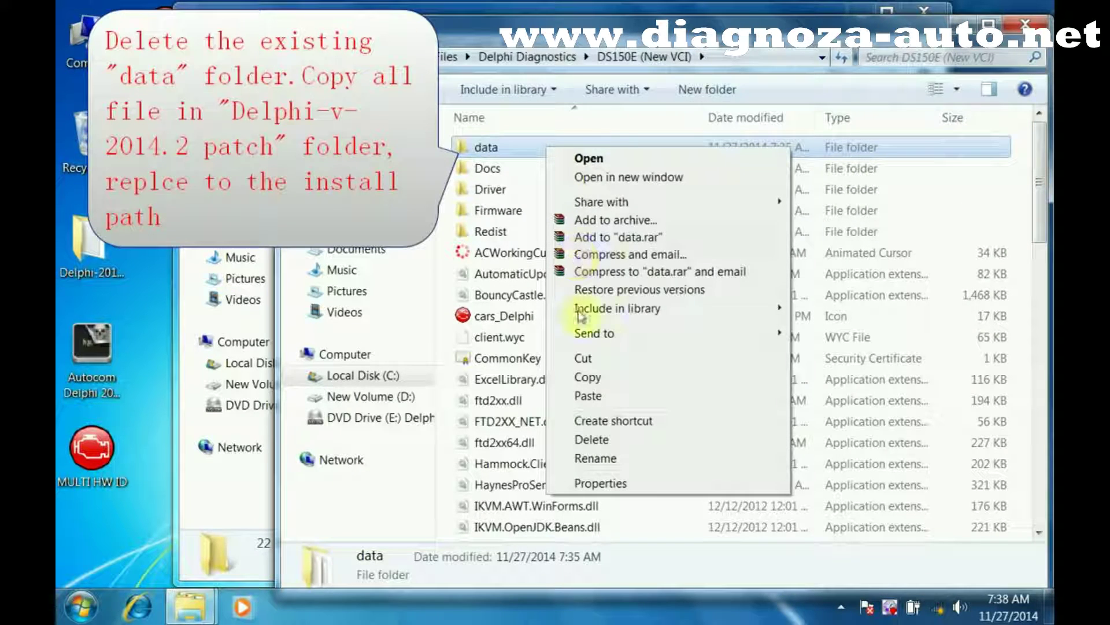
left_click(602, 441)
left_click(598, 370)
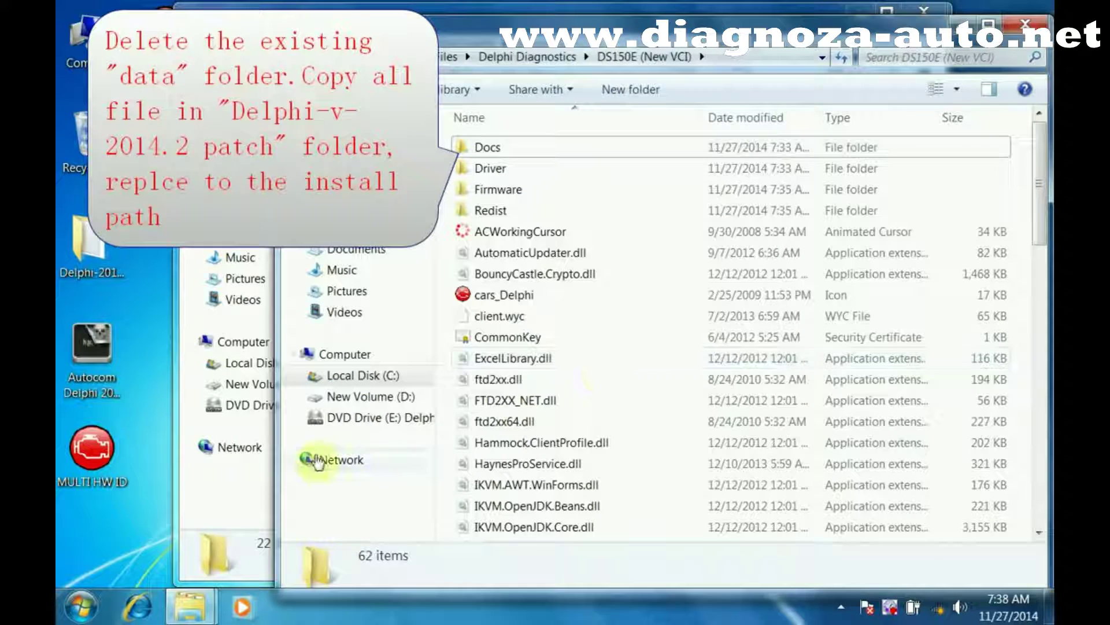
- Copy all files and folders from the Delphi 2014.2 patch folder and close its window
left_click(236, 490)
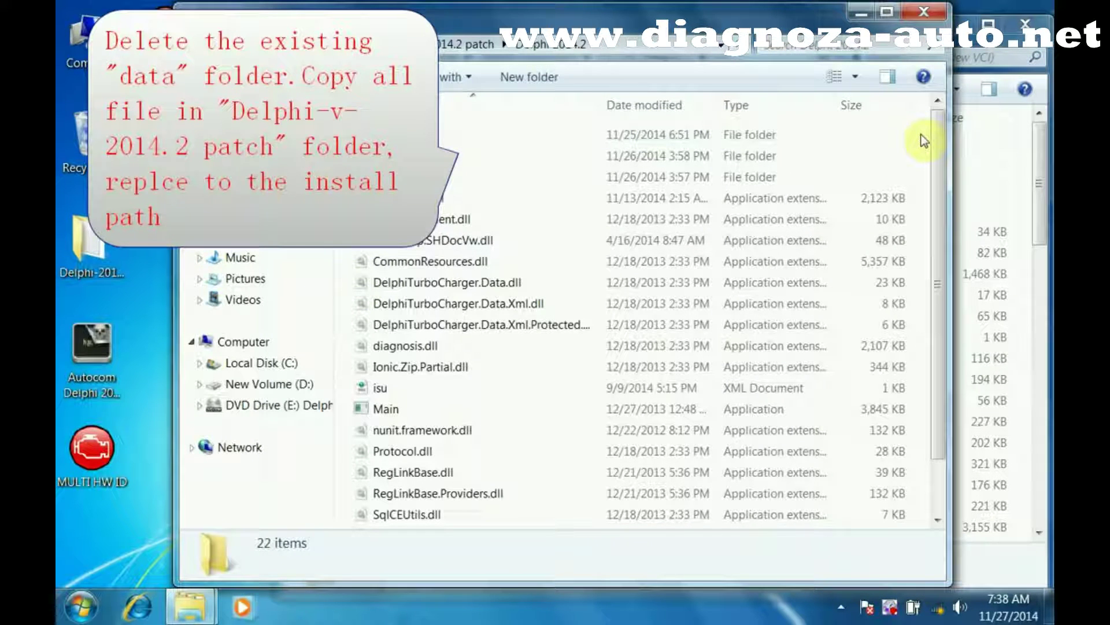
mouse_move(918, 137)
left_mouse_down()
mouse_move(633, 286)
mouse_move(433, 541)
mouse_move(340, 610)
left_mouse_up()
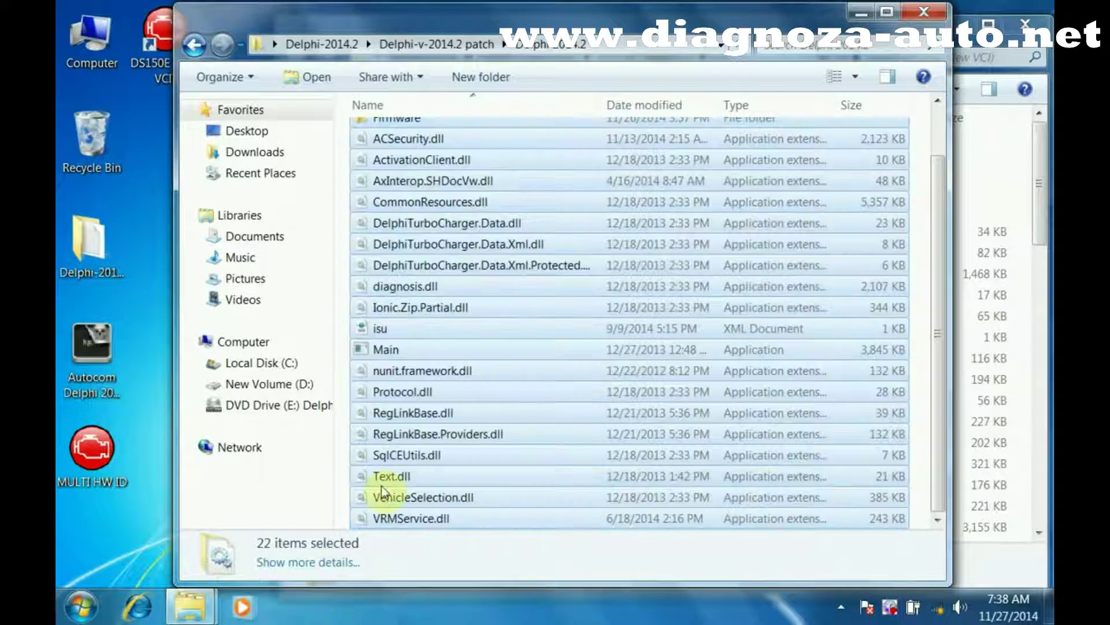
right_click(407, 418)
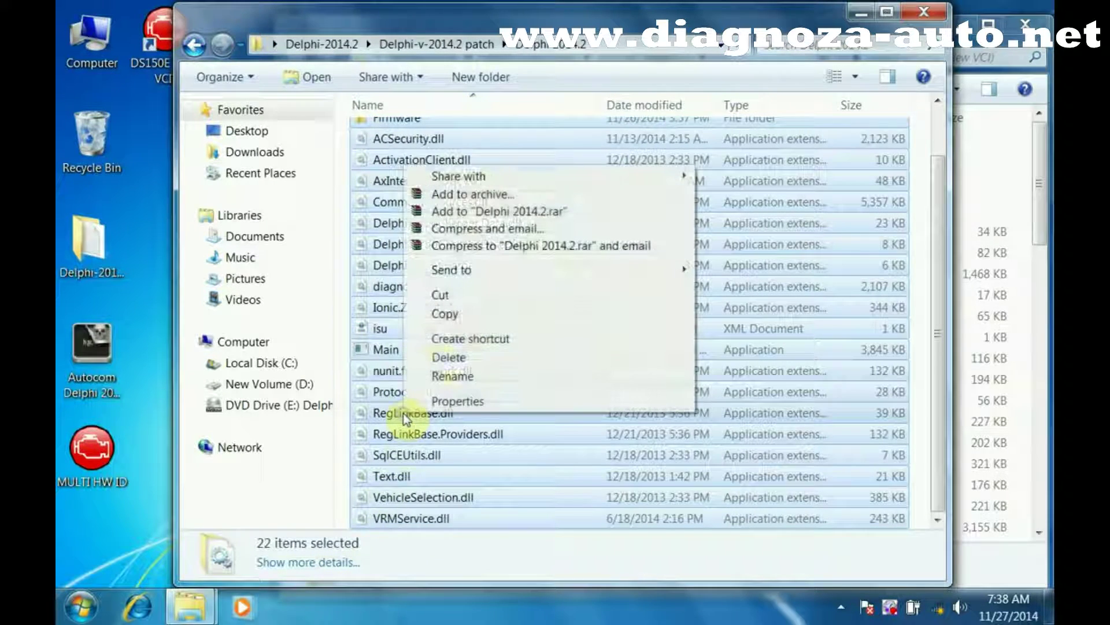
left_click(447, 314)
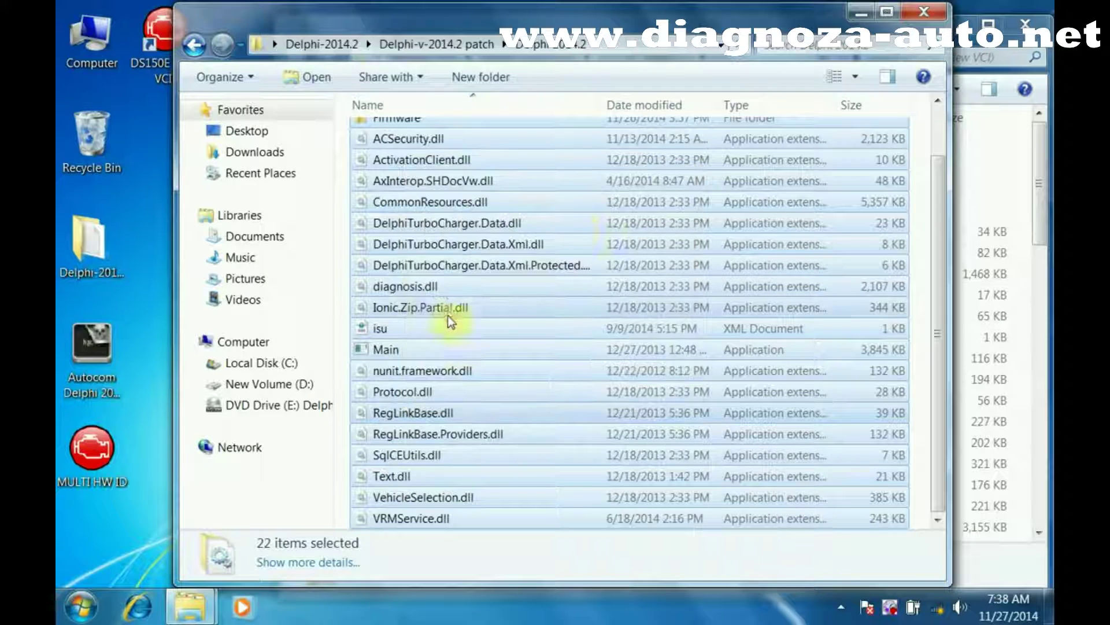
left_click(922, 14)
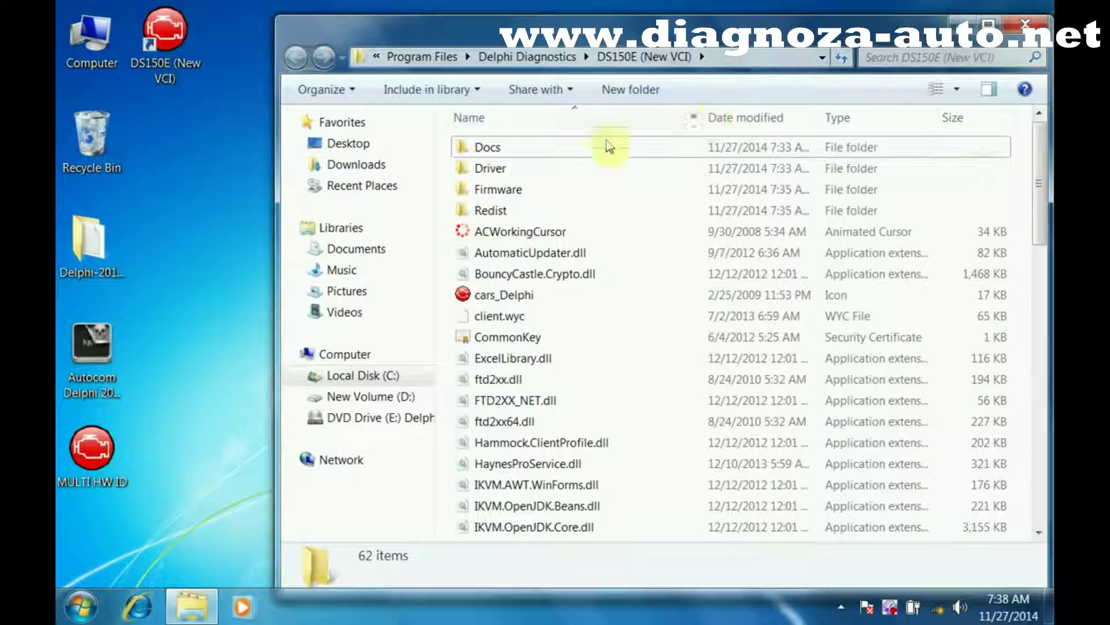
- Paste the patch files into the DS150E (New VCI) installation folder, merging folders and replacing all conflicting files, and close the window
right_click(1019, 190)
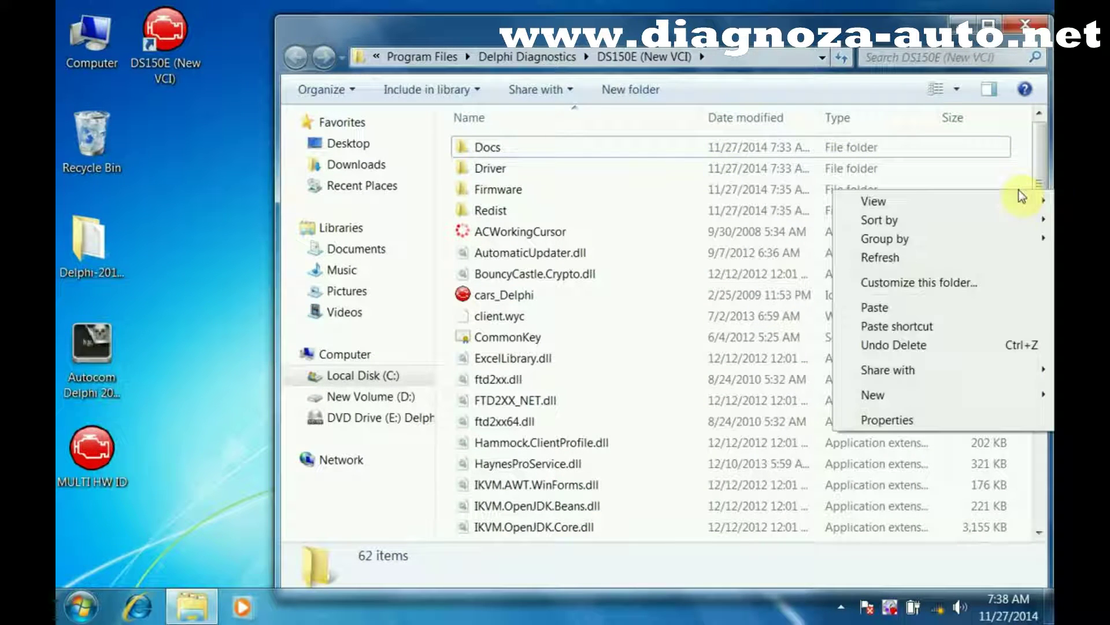
left_click(898, 310)
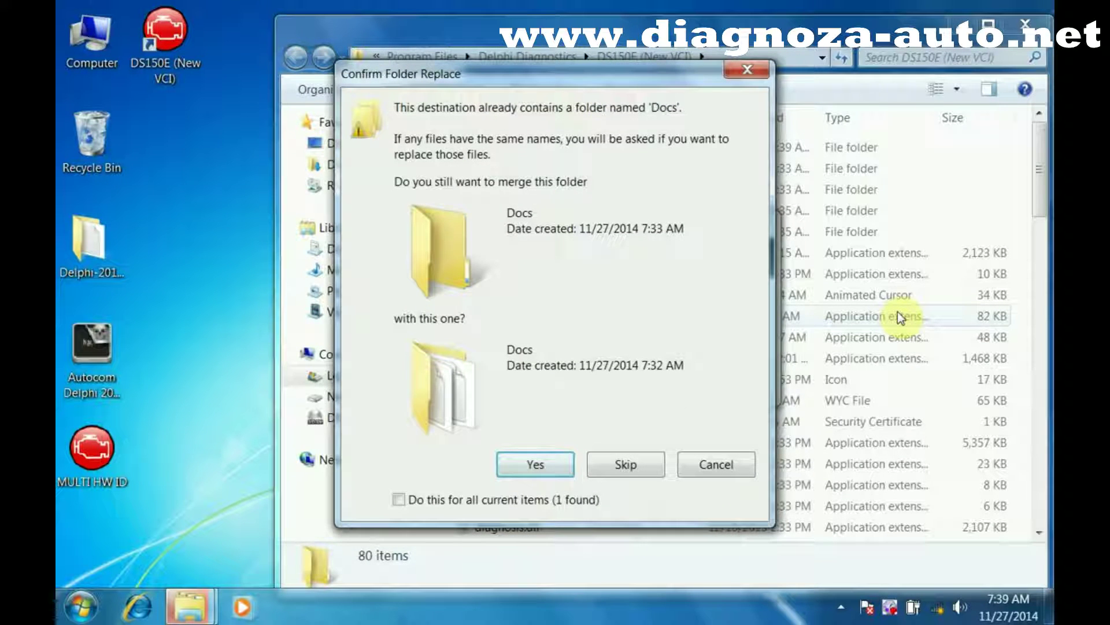
left_click(399, 499)
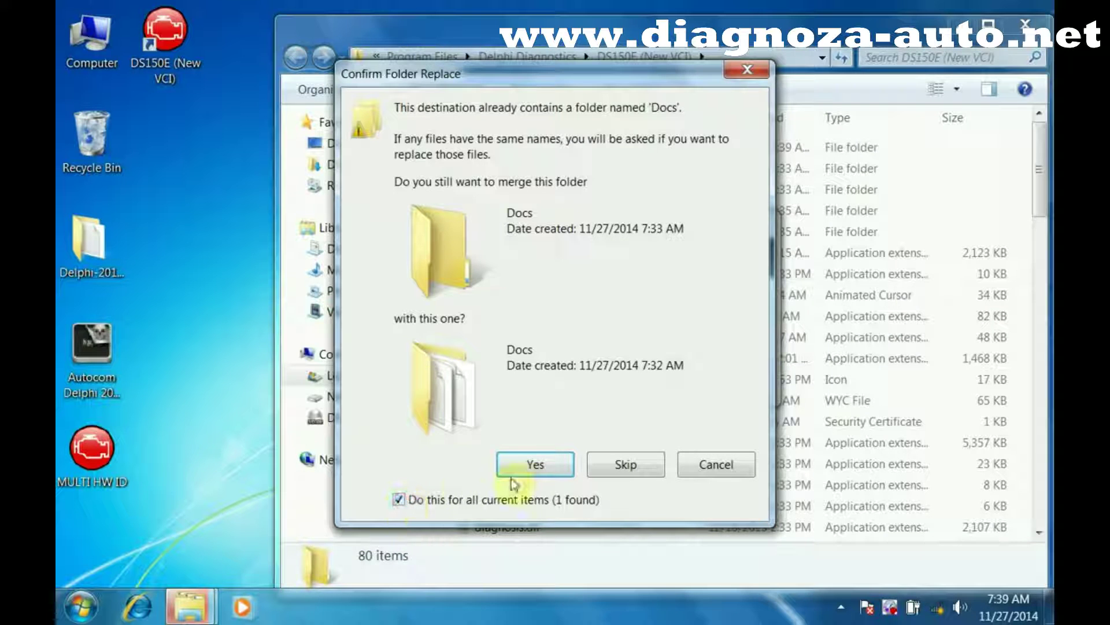
left_click(538, 466)
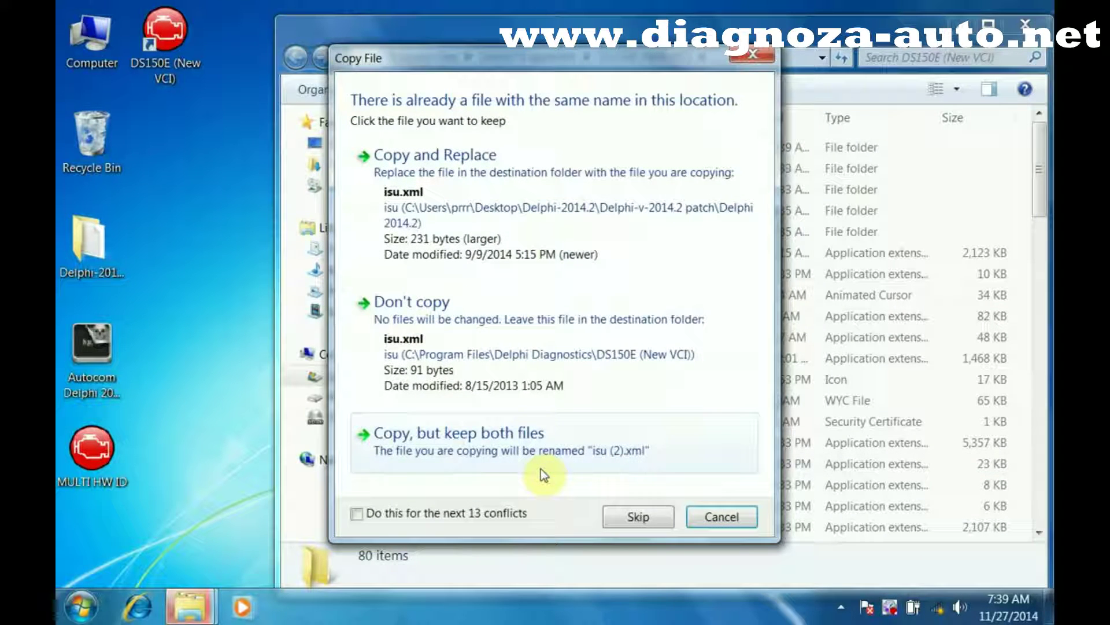
left_click(359, 512)
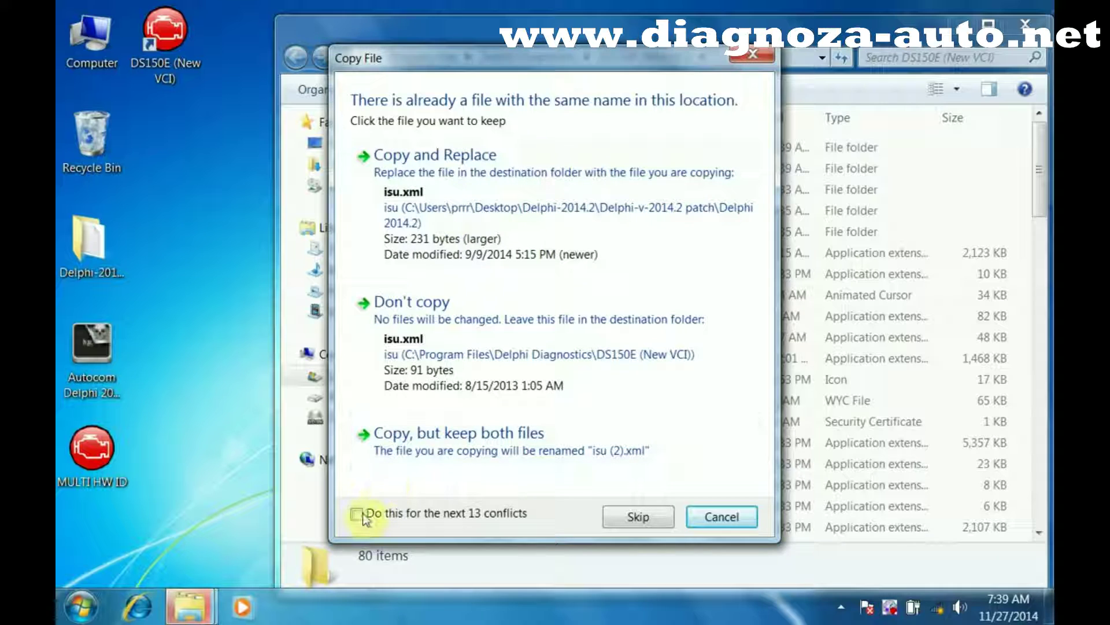
left_click(436, 180)
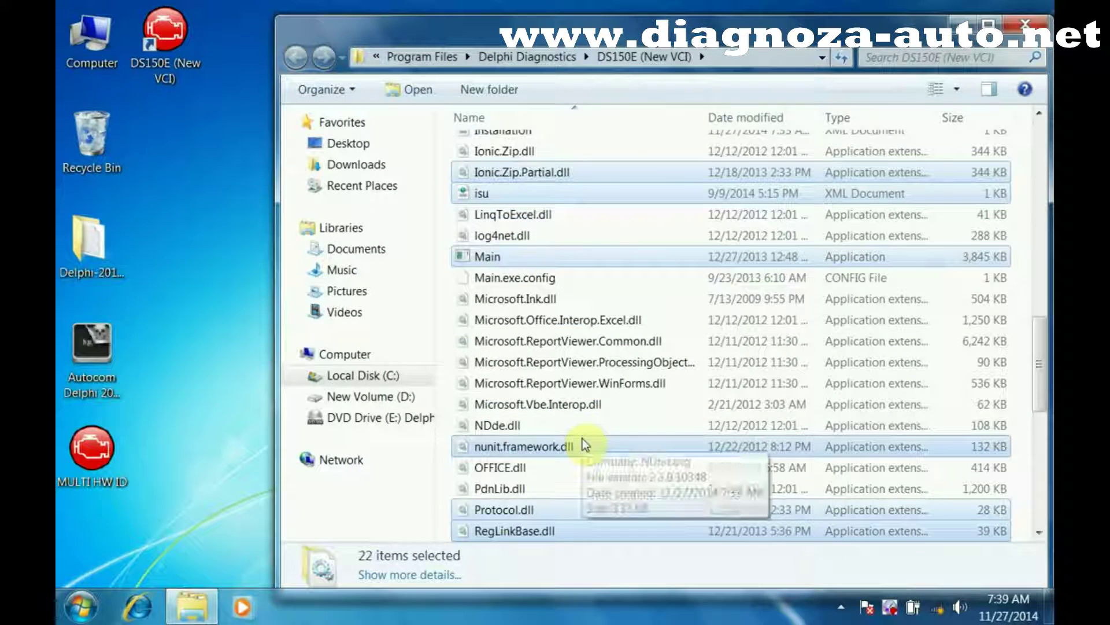
scroll(587, 376, "up", 3)
scroll(588, 376, "up", 9)
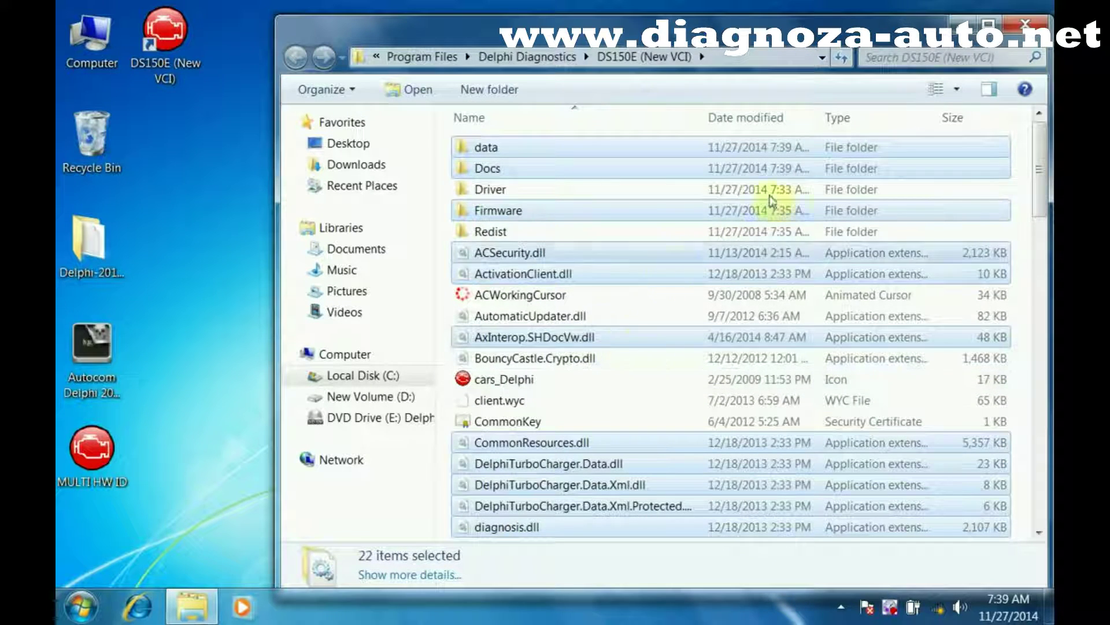
left_click(1025, 25)
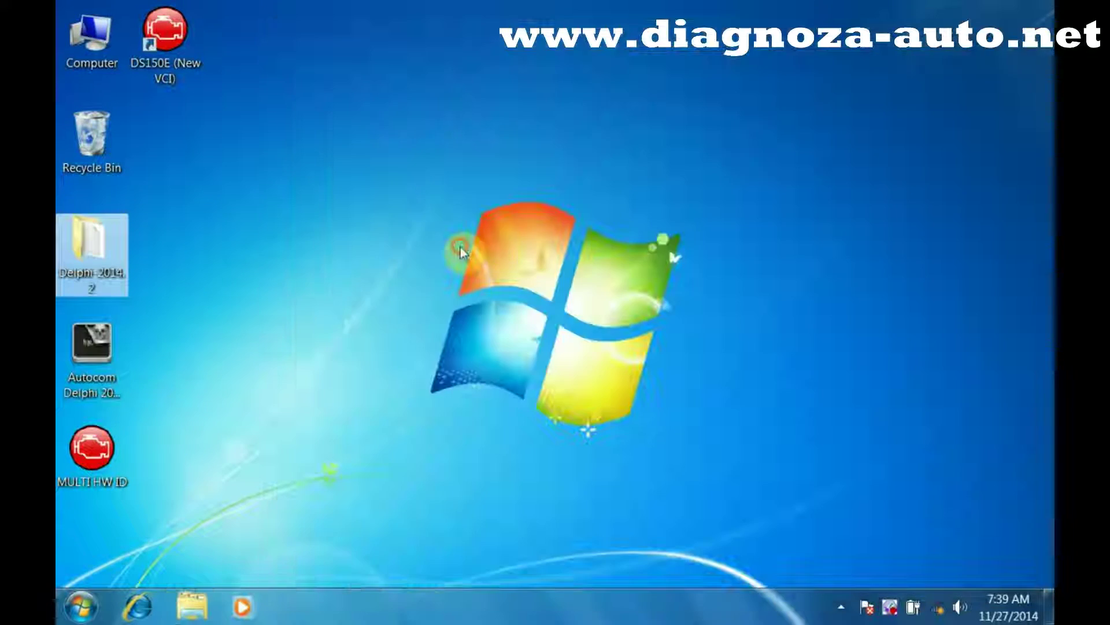
- Open MULTI HW ID from the desktop and move its window clear of the DS150E (New VCI) shortcut
right_click(101, 450)
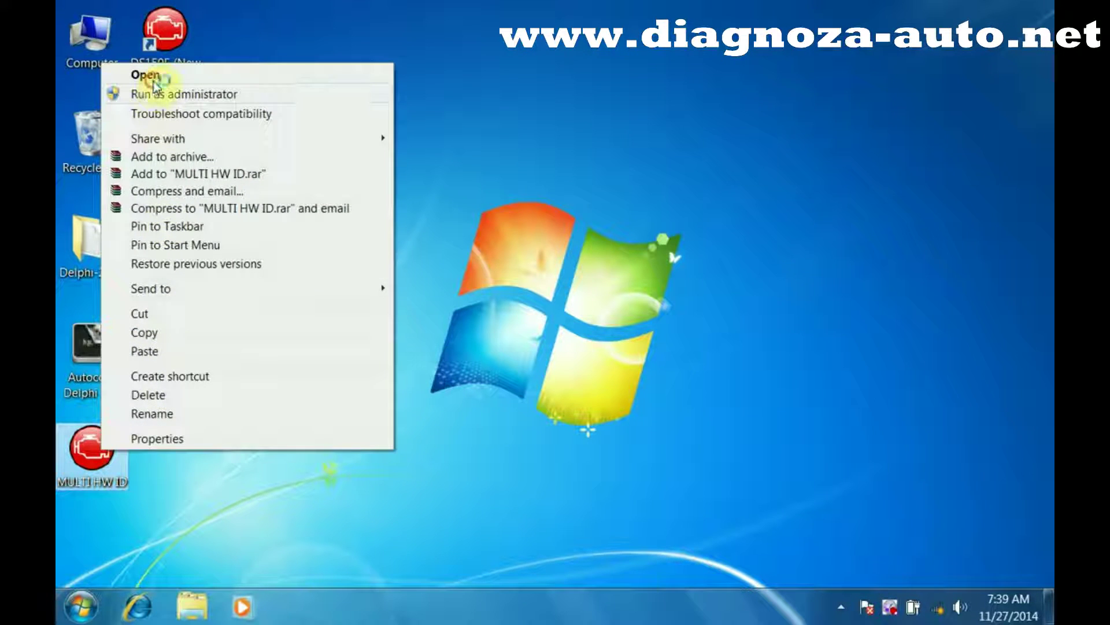
left_click(148, 74)
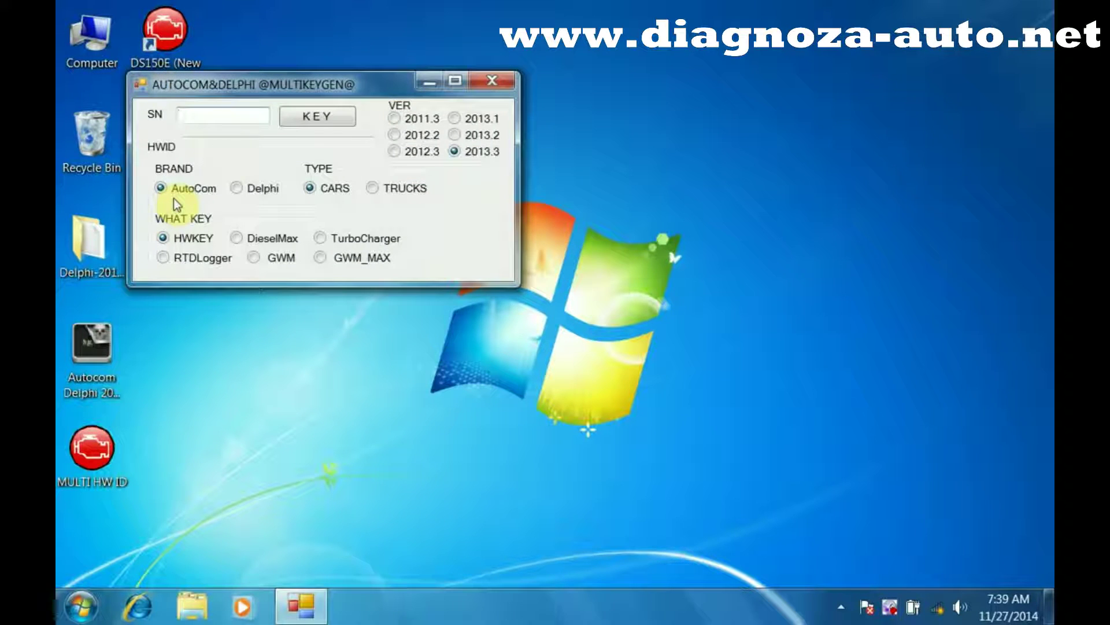
left_click_drag(248, 92, 189, 125)
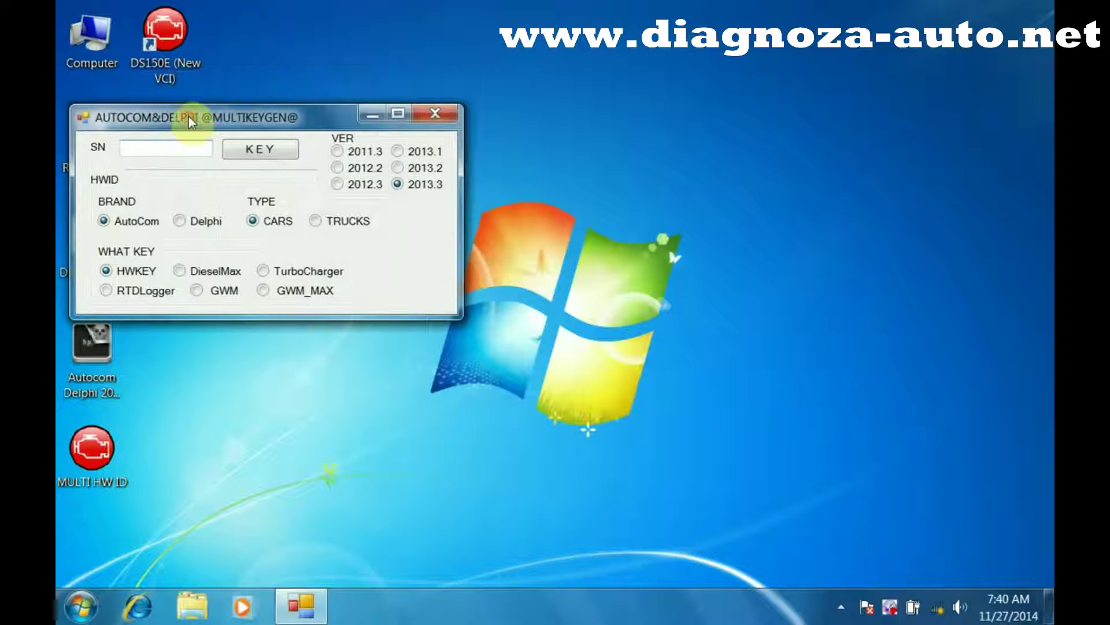
- Launch DS150E (New VCI), advance the software activation to the serial number and hardware key page, and move its window aside
right_click(181, 45)
left_click(221, 51)
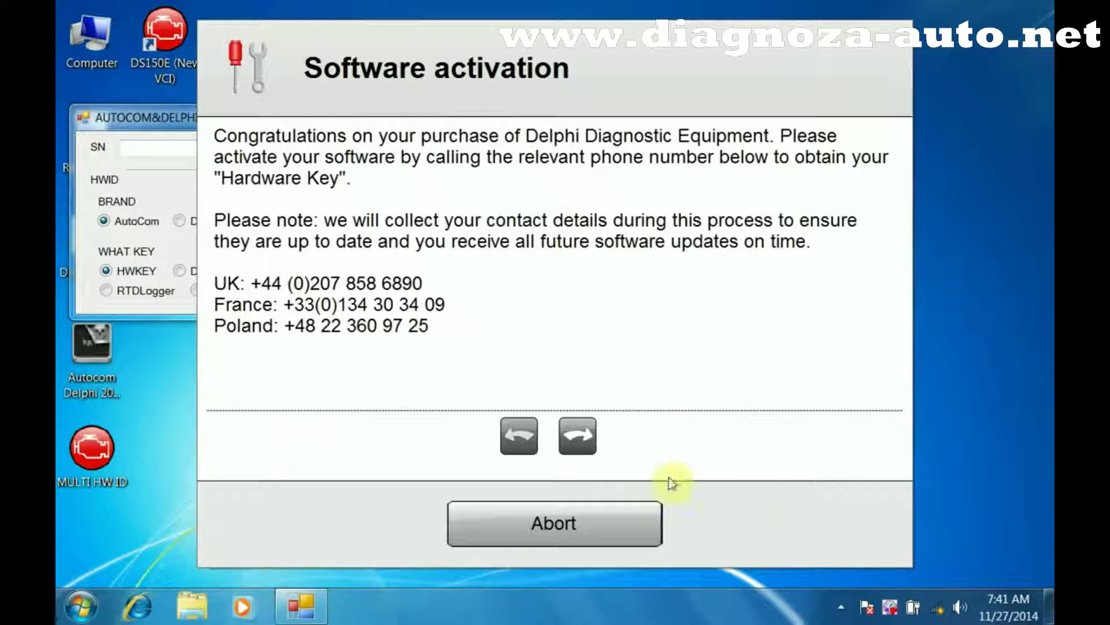
left_click(580, 437)
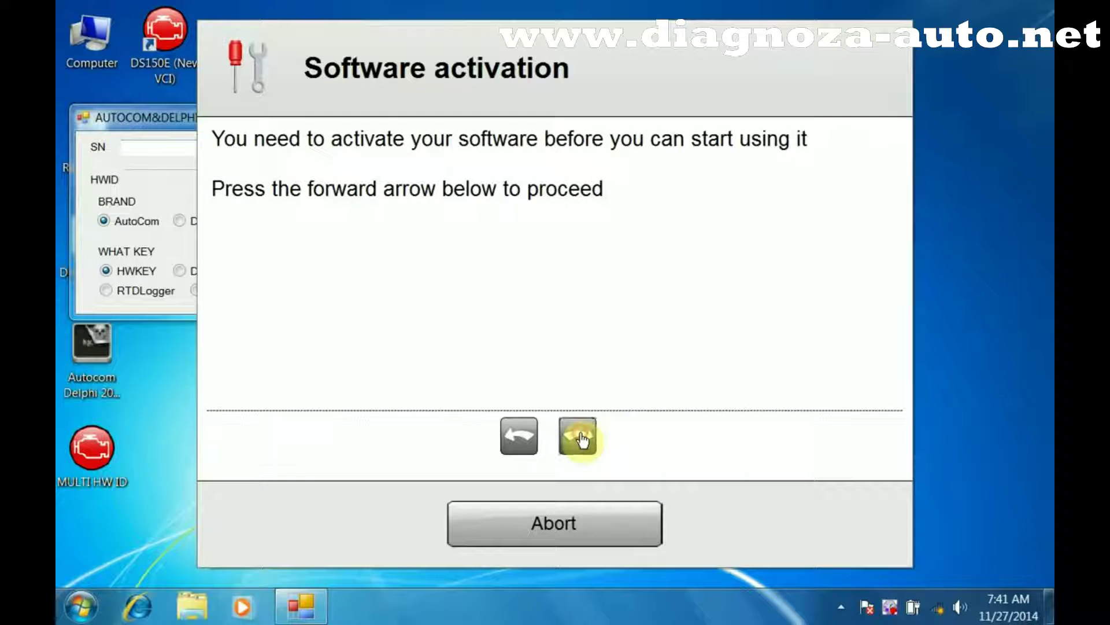
left_click(578, 437)
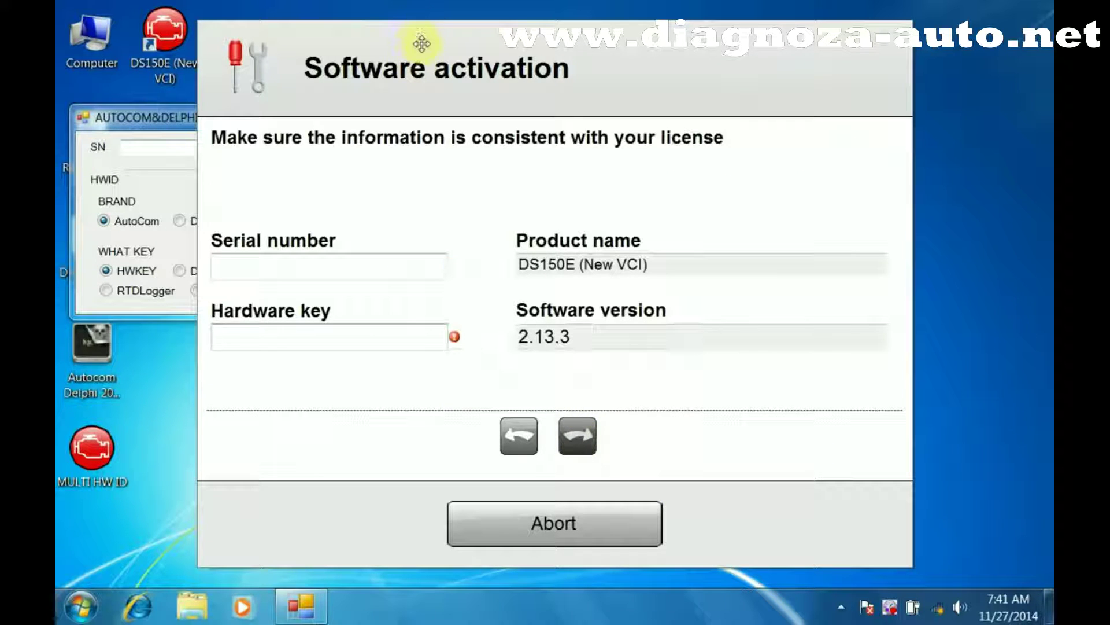
left_click_drag(422, 42, 873, 55)
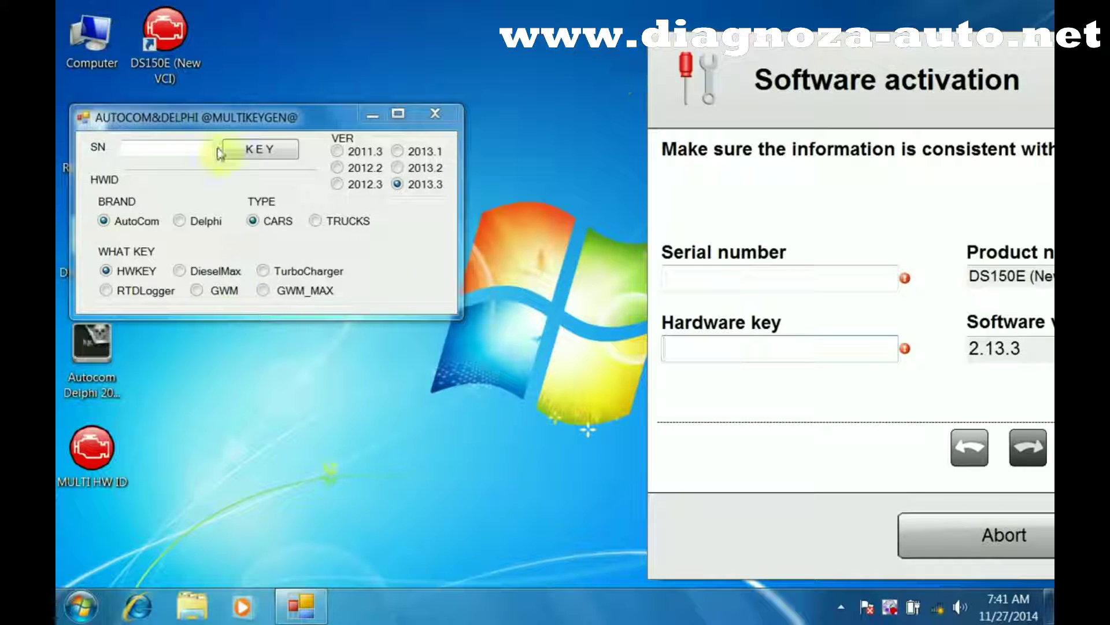
- Generate a hardware key in MULTI HW ID for the device's serial number with the Delphi brand, copy it and close the tool
left_click_drag(224, 117, 387, 272)
left_click(330, 302)
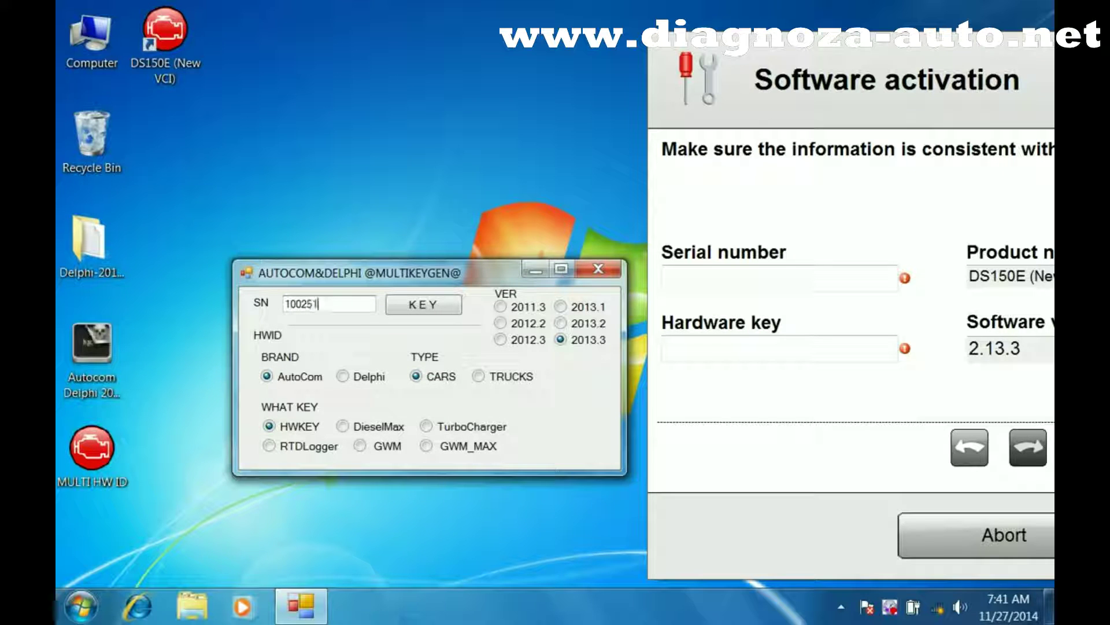
left_click(342, 378)
left_click(423, 304)
left_click_drag(375, 334, 267, 345)
right_click(322, 335)
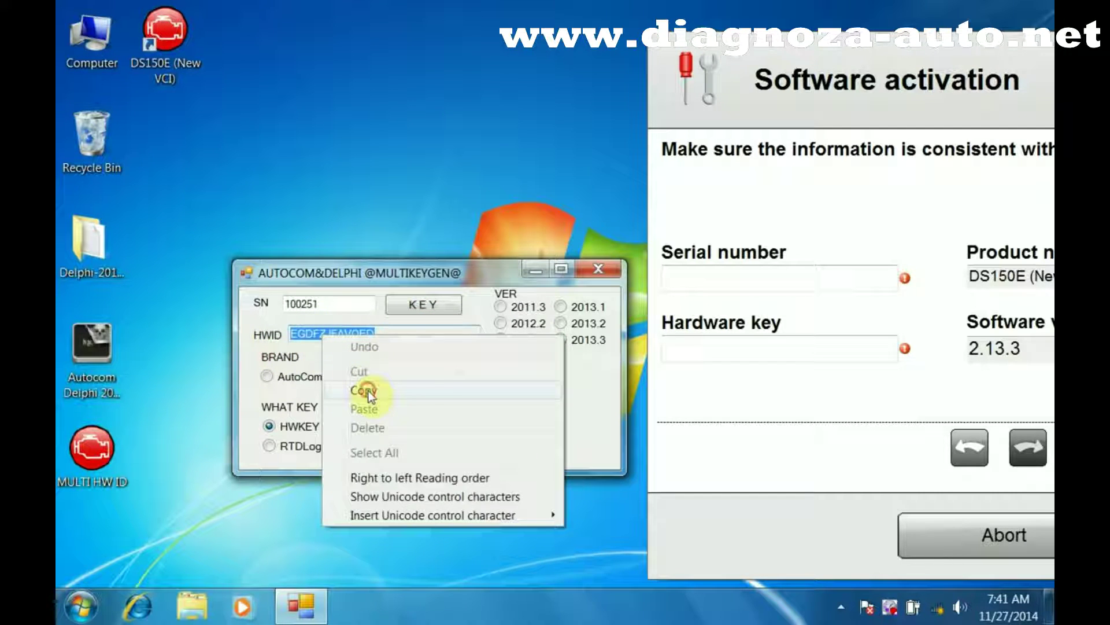
left_click(364, 390)
left_click(608, 268)
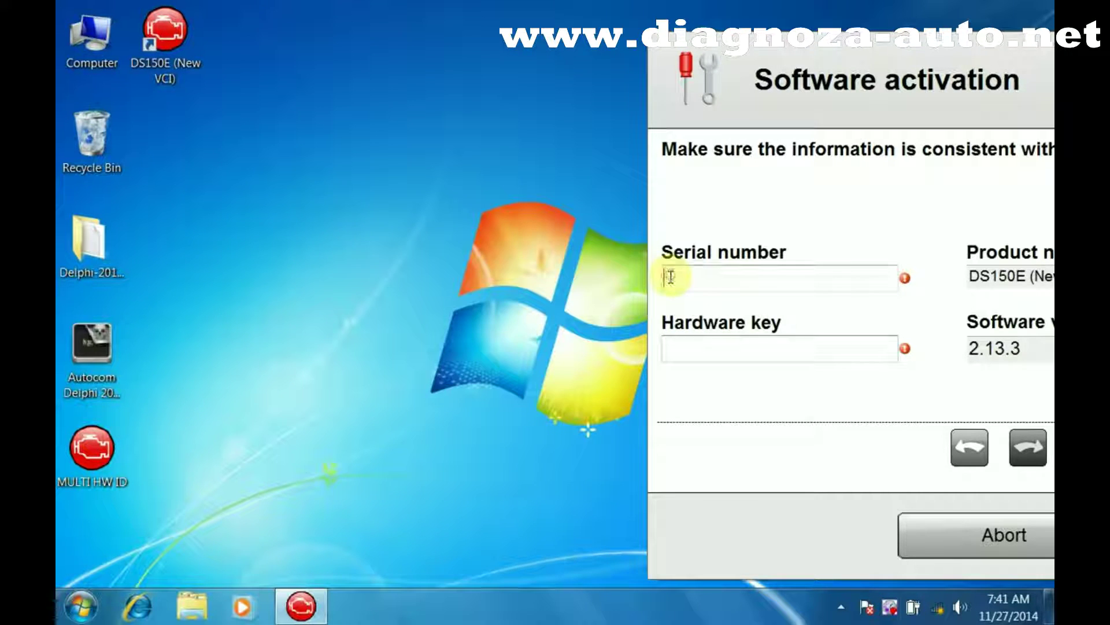
- Enter the device's serial number and paste the hardware key into the software activation form
type("100251")
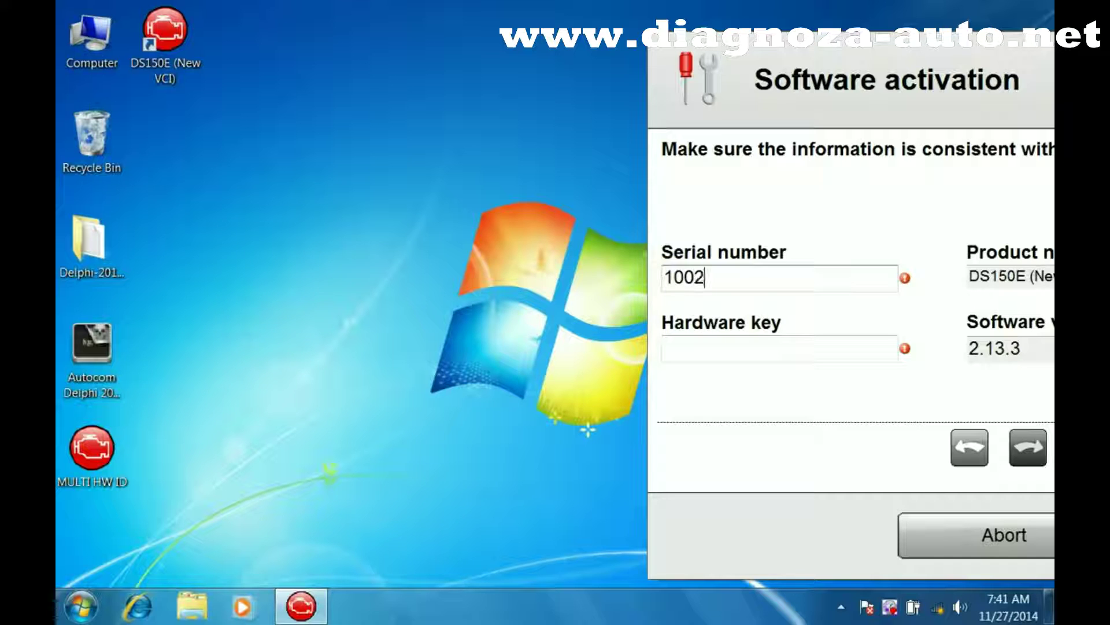
right_click(682, 345)
left_click(725, 423)
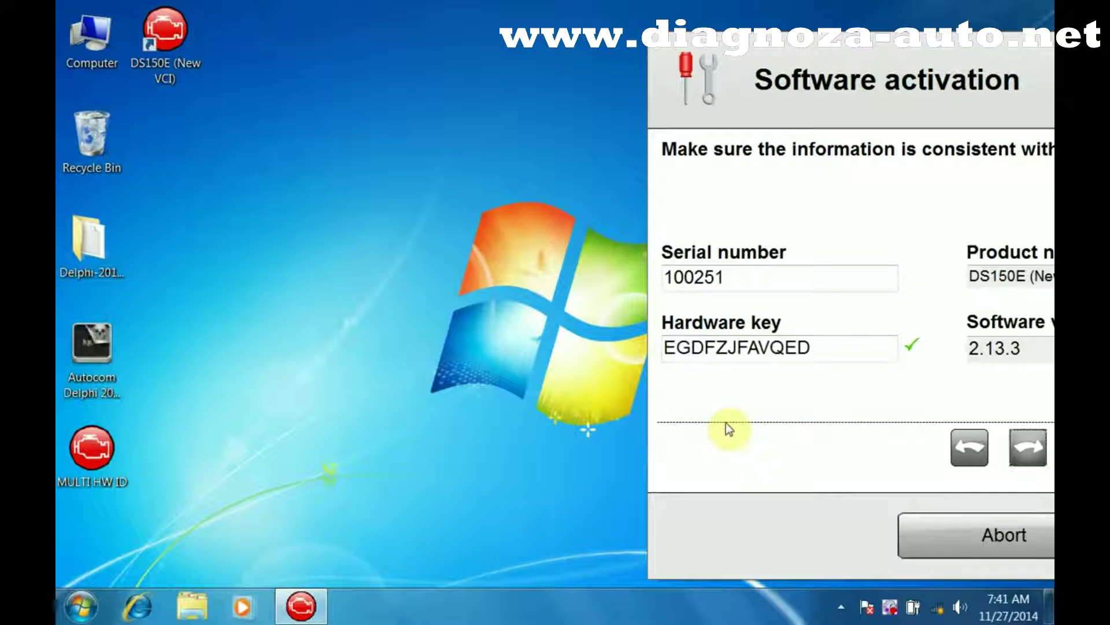
- Start the software activation and save the FileActivation XML file to the Desktop
left_click(1028, 446)
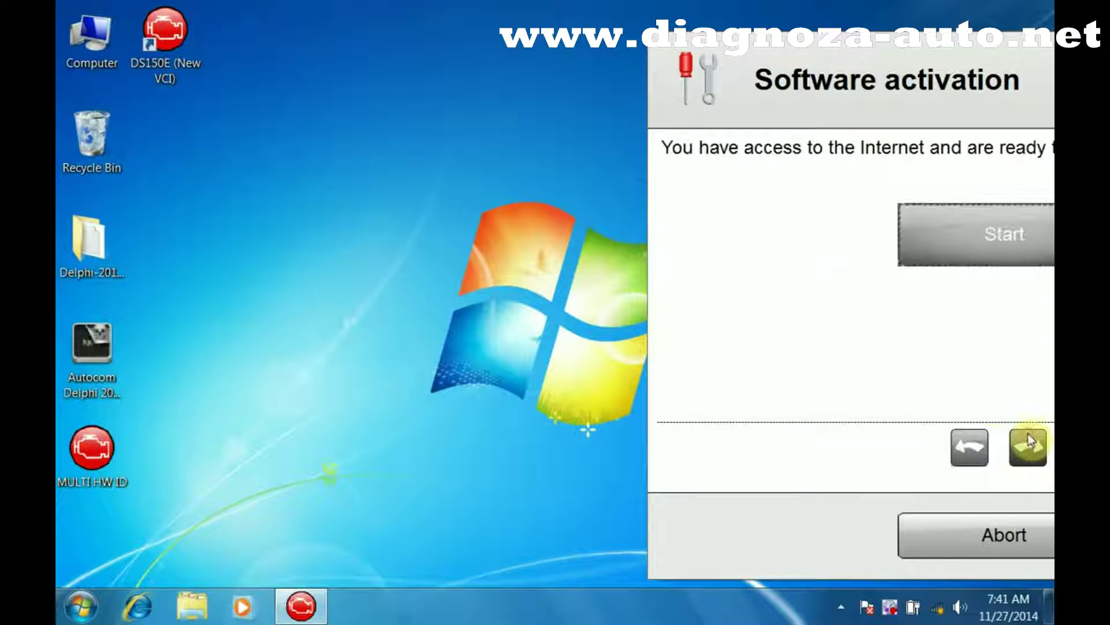
left_click(986, 234)
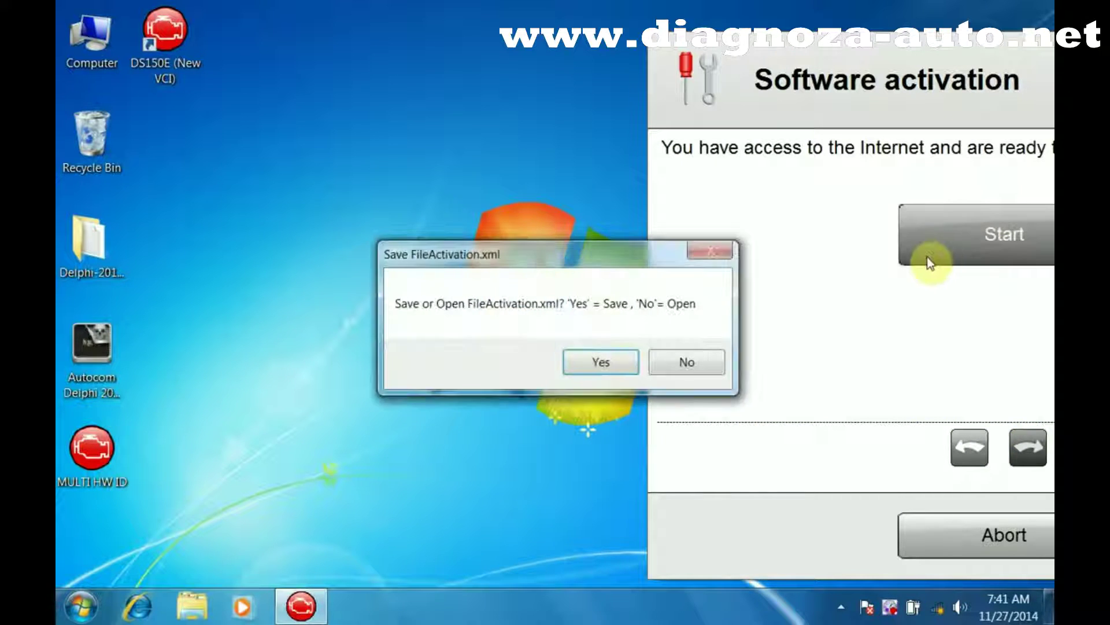
left_click(625, 365)
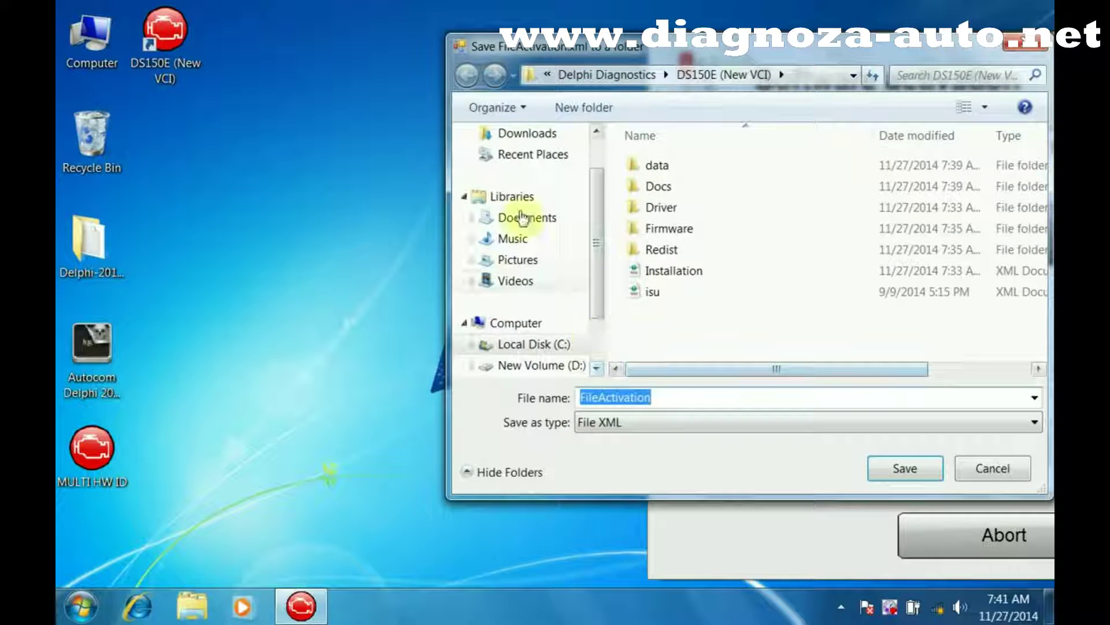
left_click_drag(594, 192, 595, 153)
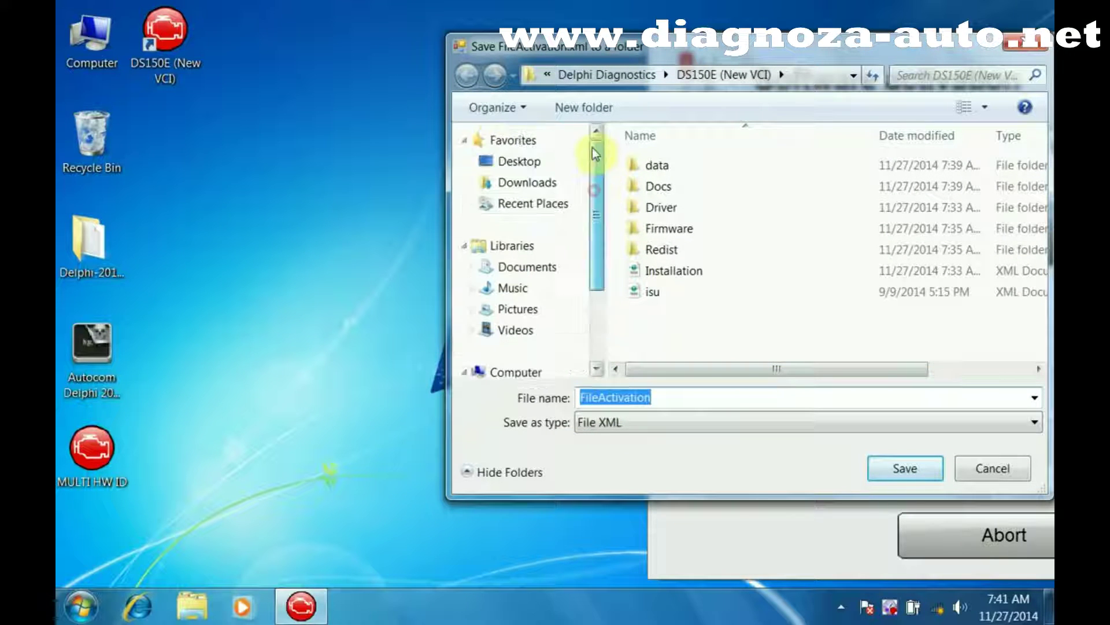
left_click(543, 163)
left_click(894, 470)
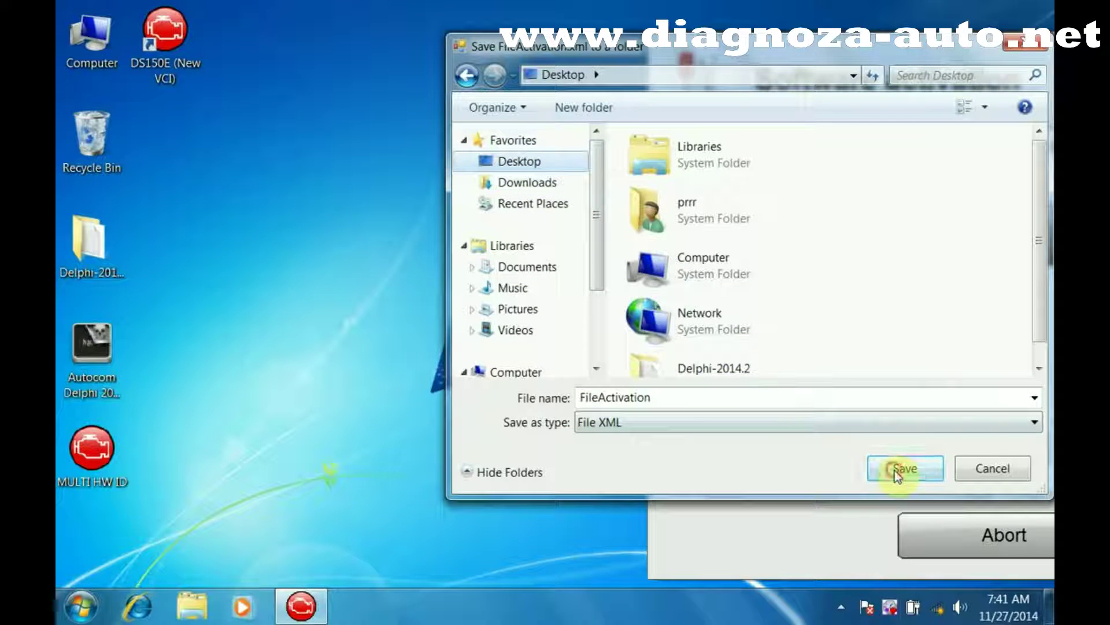
left_click(654, 359)
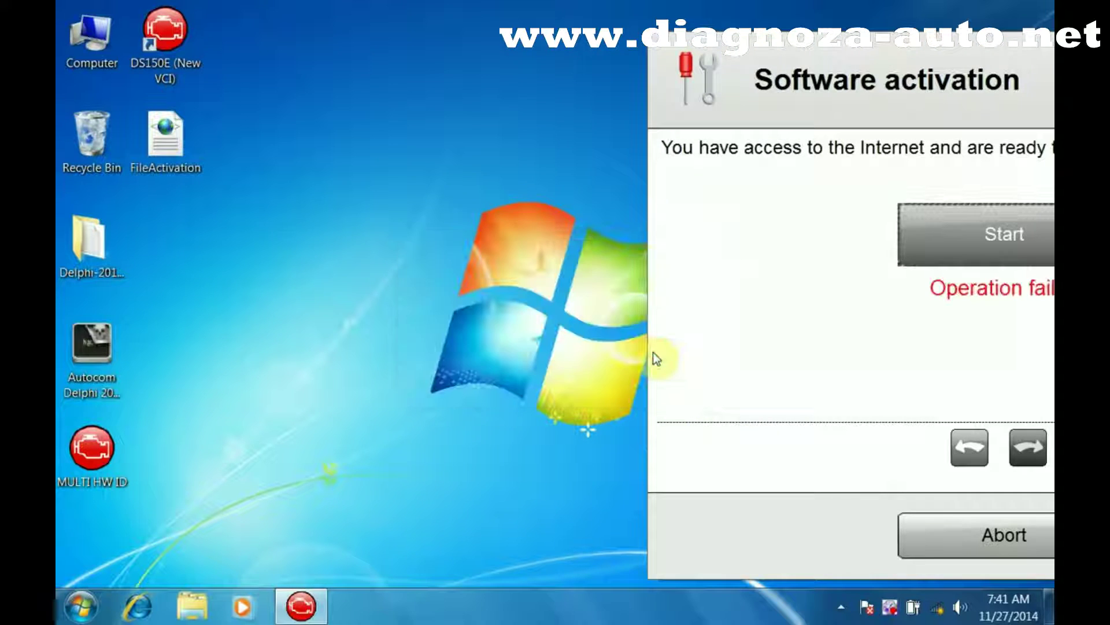
- Run Autocom Delphi 2014 Activator from the desktop, activate the FileActivation file on the Desktop with it and close the tool
right_click(110, 355)
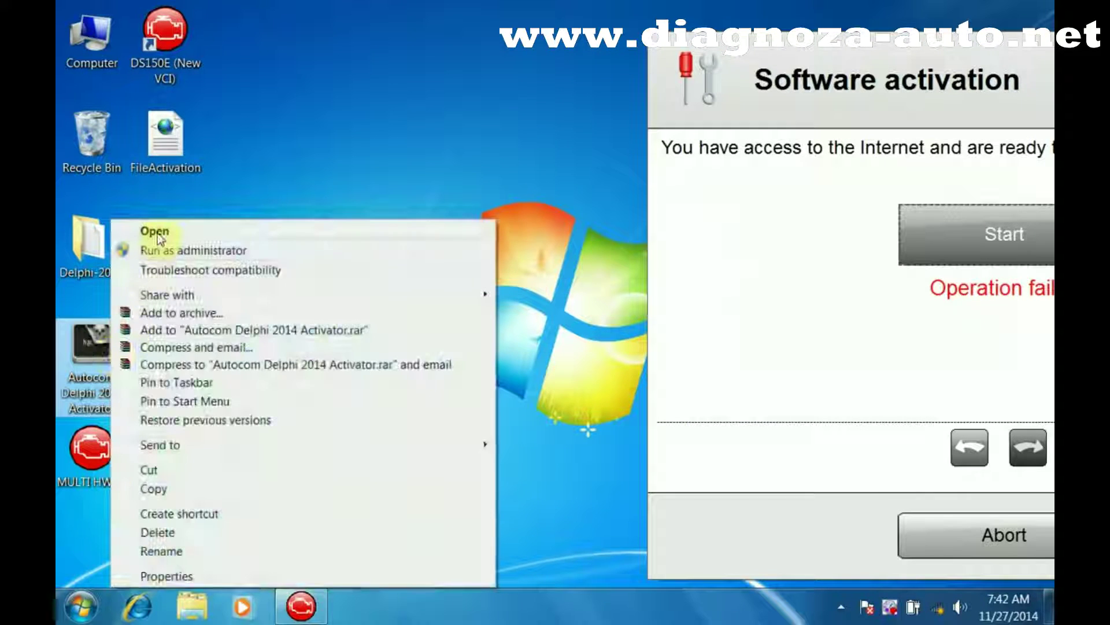
left_click(155, 231)
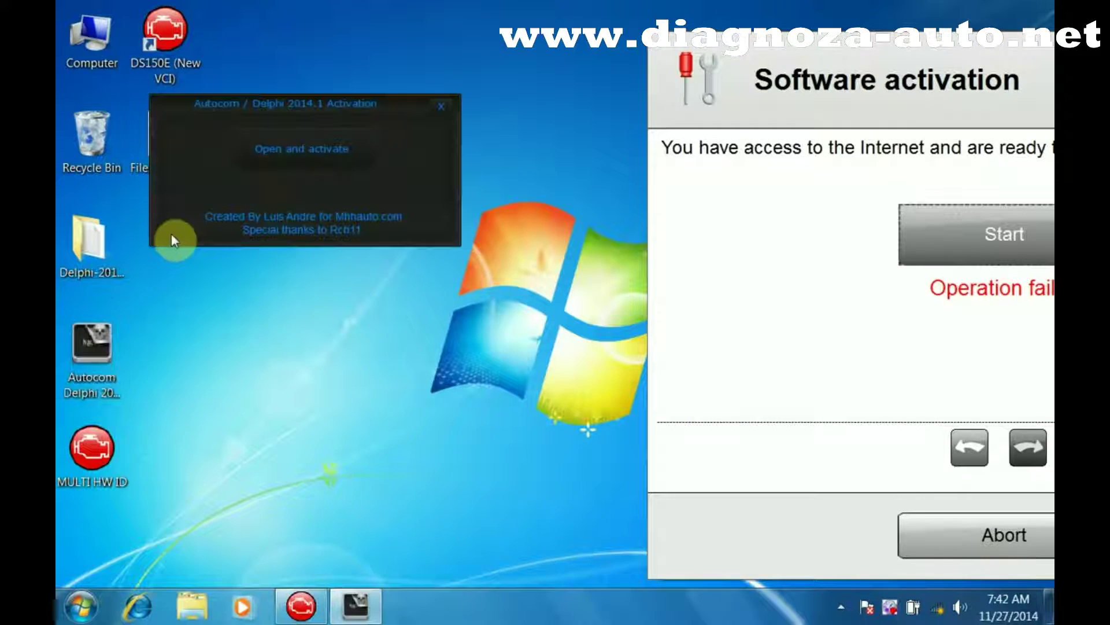
left_click(306, 158)
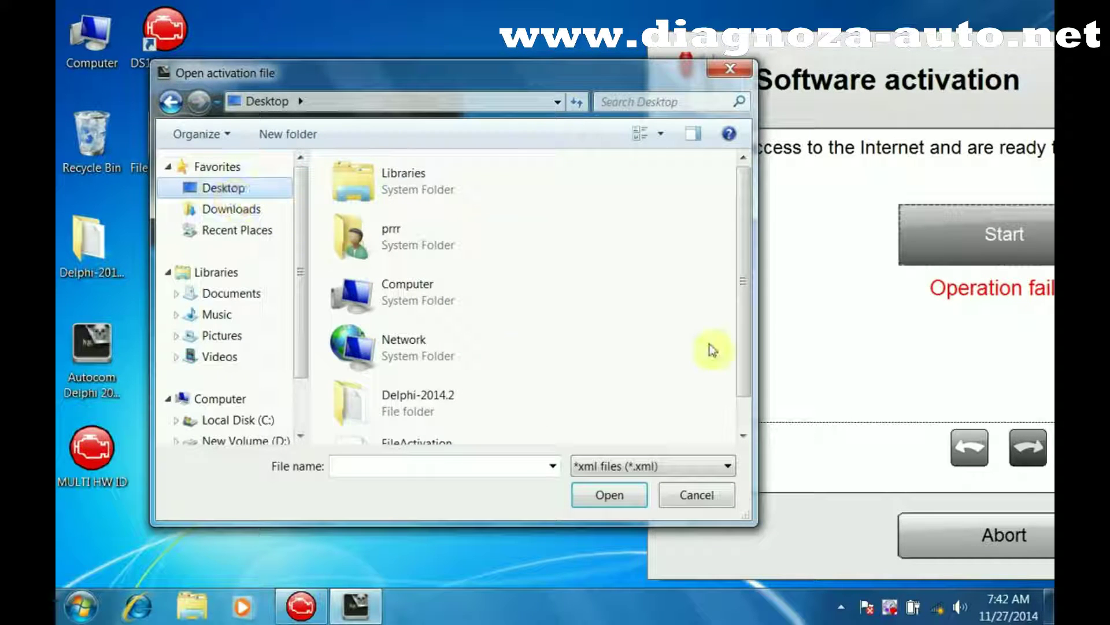
left_click_drag(742, 341, 743, 395)
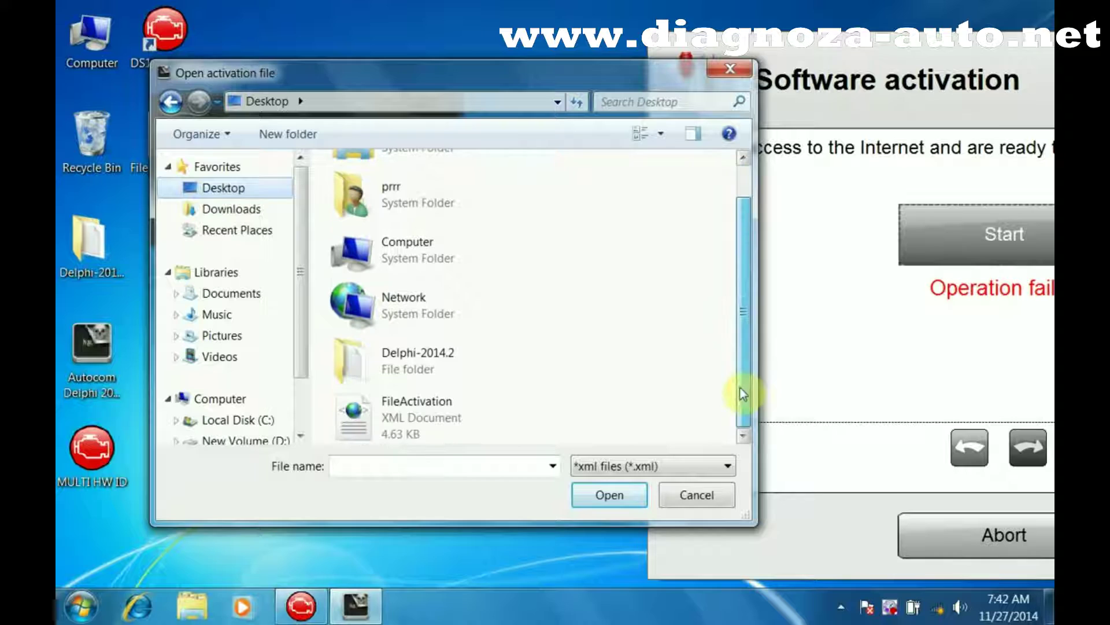
left_click(404, 432)
left_click(607, 496)
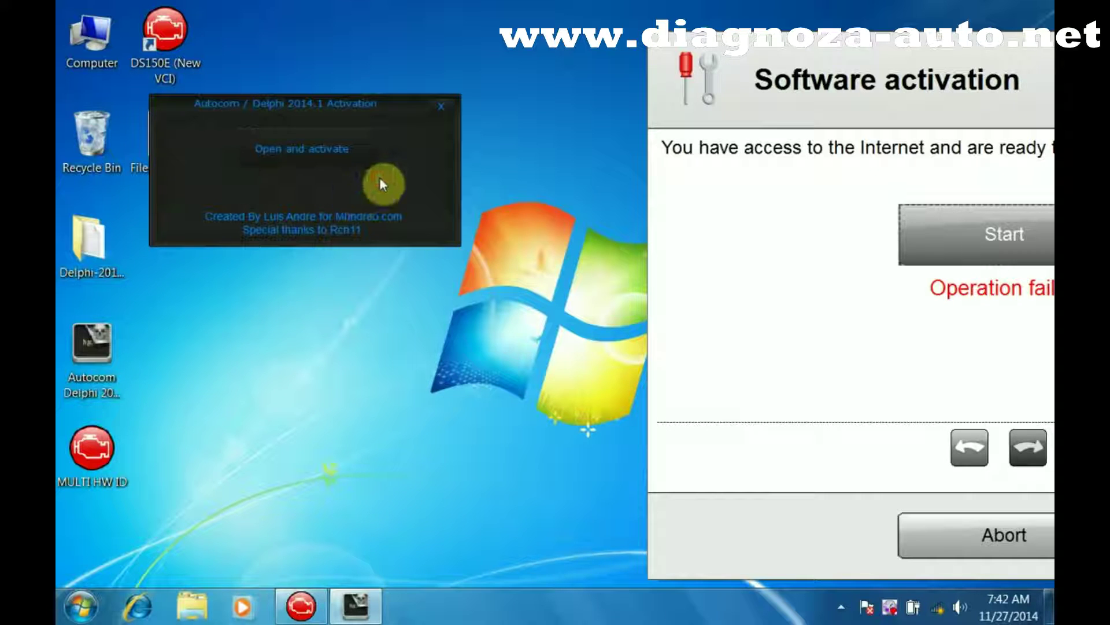
left_click(441, 108)
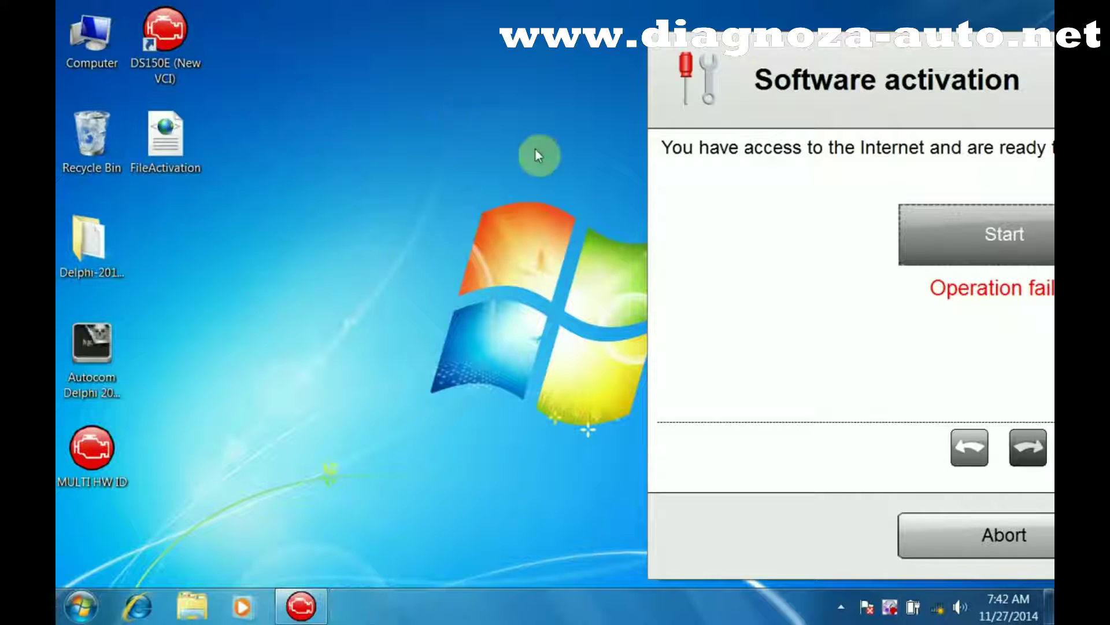
- Restart the software activation and load the activated FileActivation file from the Desktop
left_click(943, 230)
left_click(684, 365)
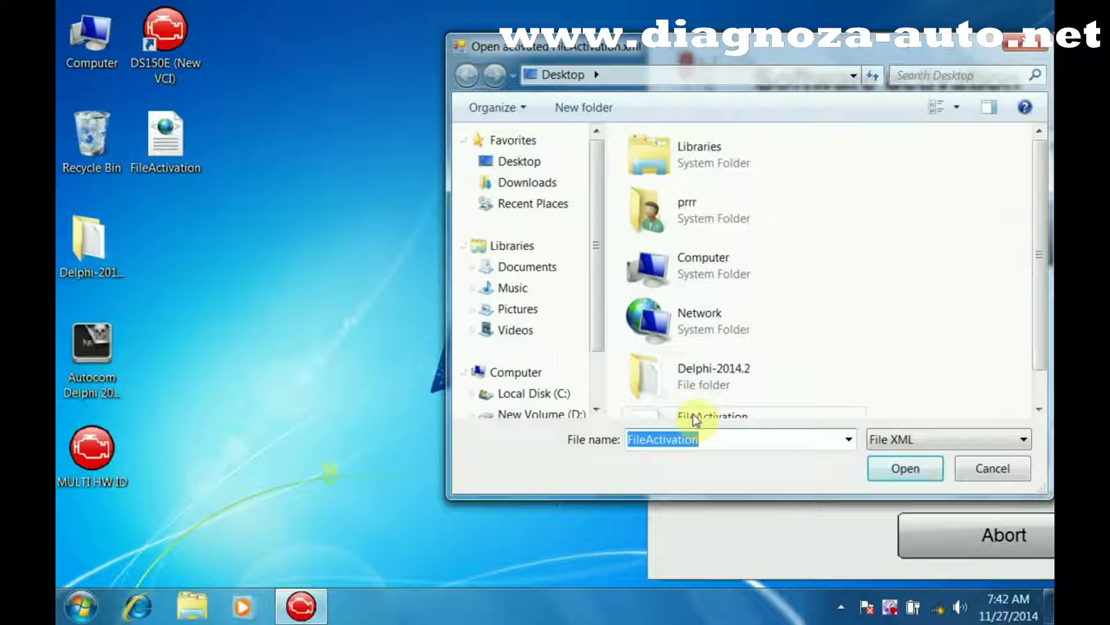
scroll(1039, 341, "down", 1)
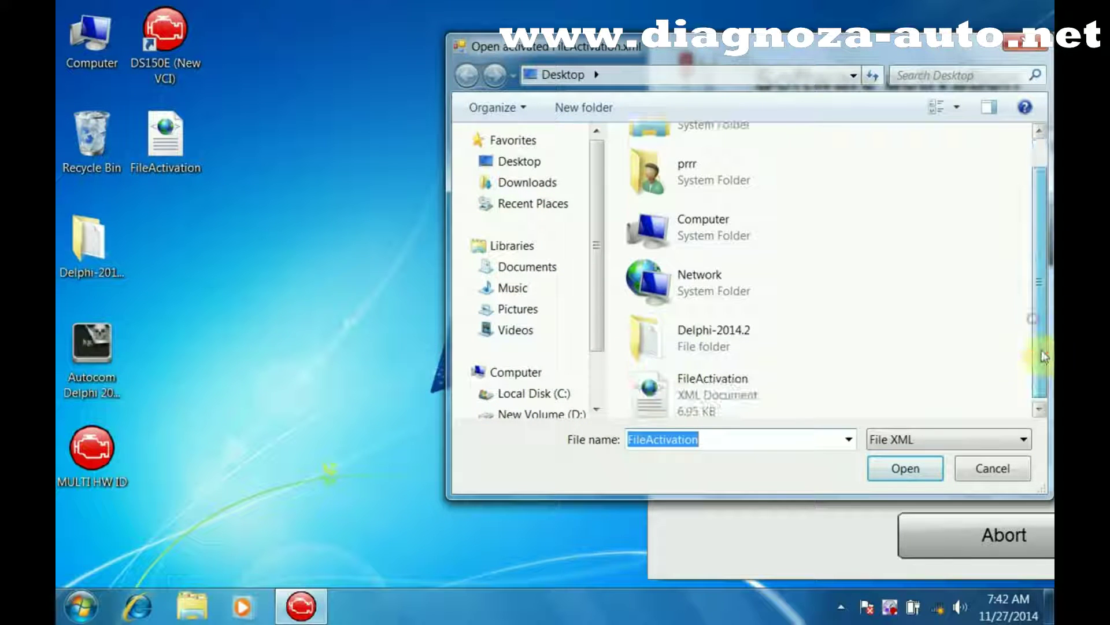
left_click(671, 392)
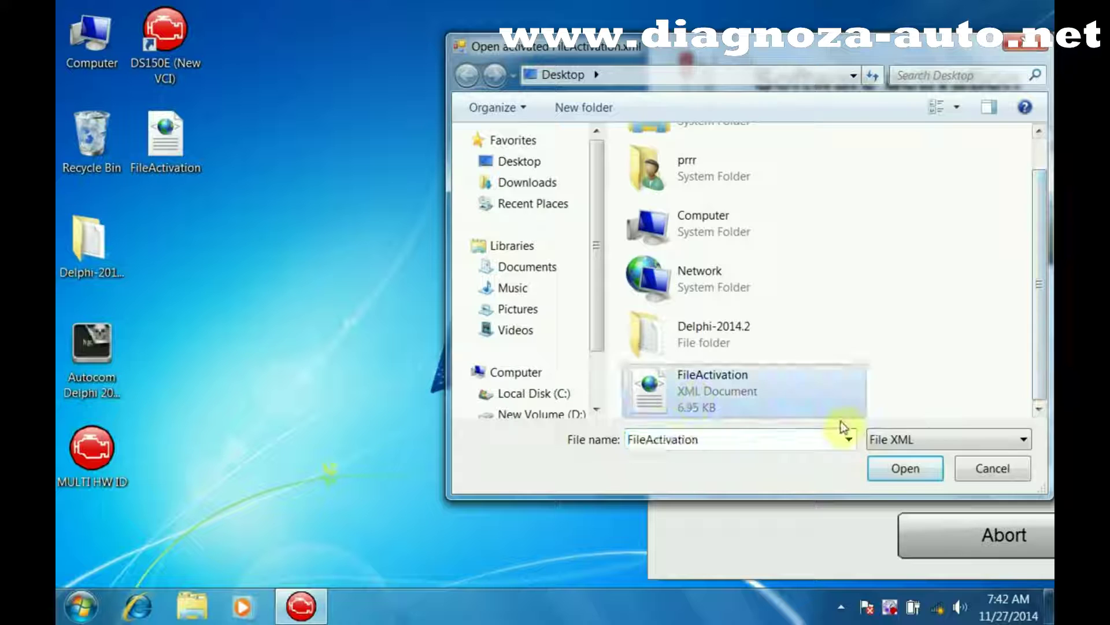
left_click(904, 467)
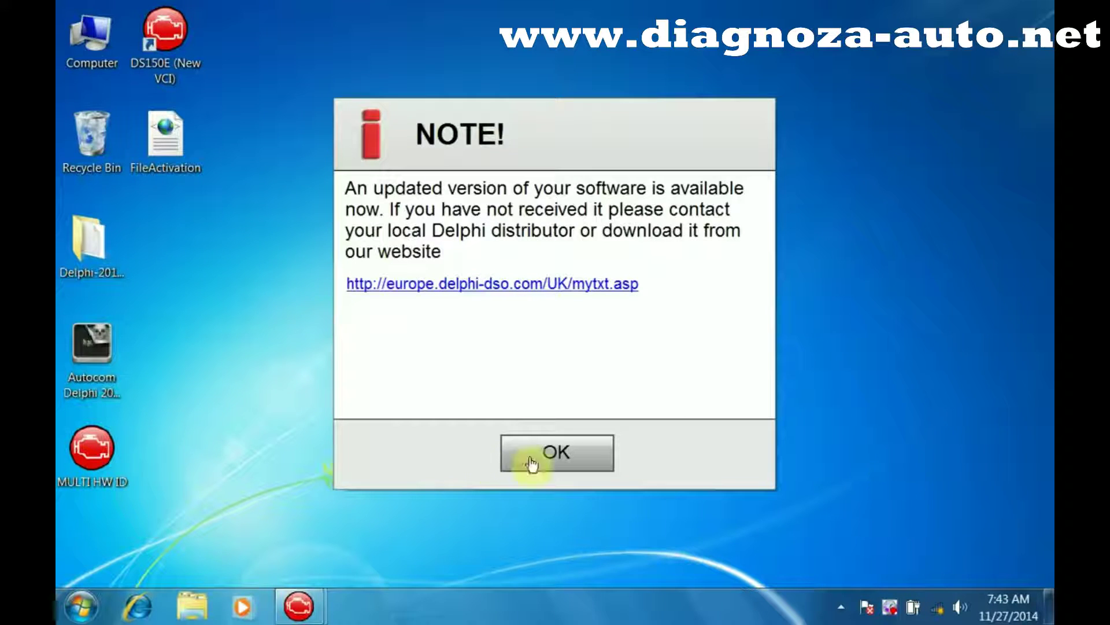
- Dismiss the software update note and the Release News.pdf prompt, and choose not to hide the news window next time
left_click(530, 460)
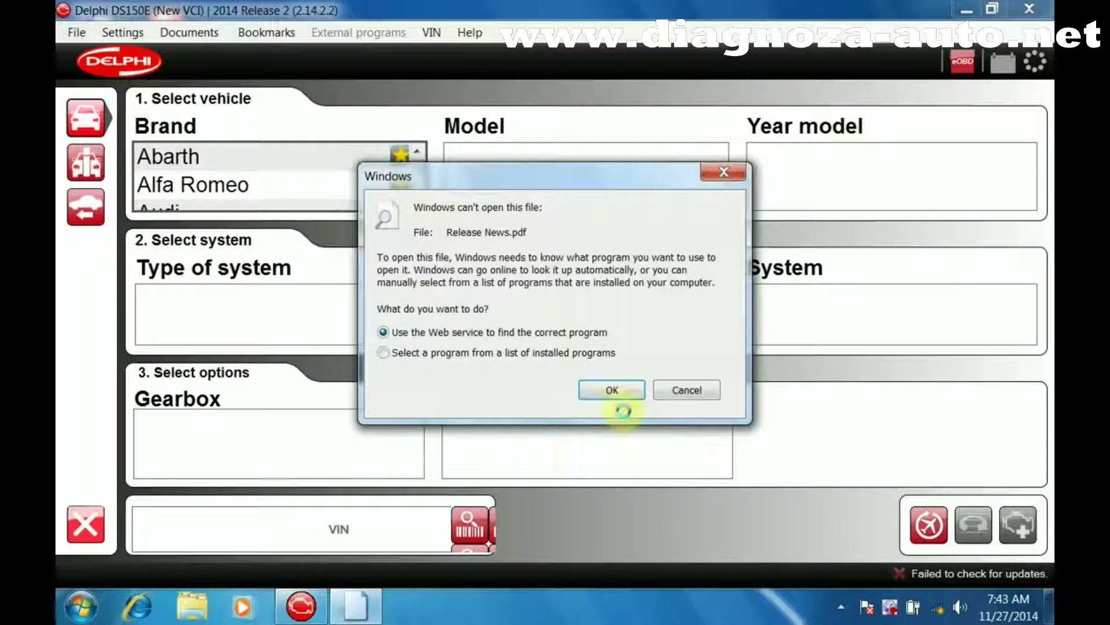
left_click(689, 391)
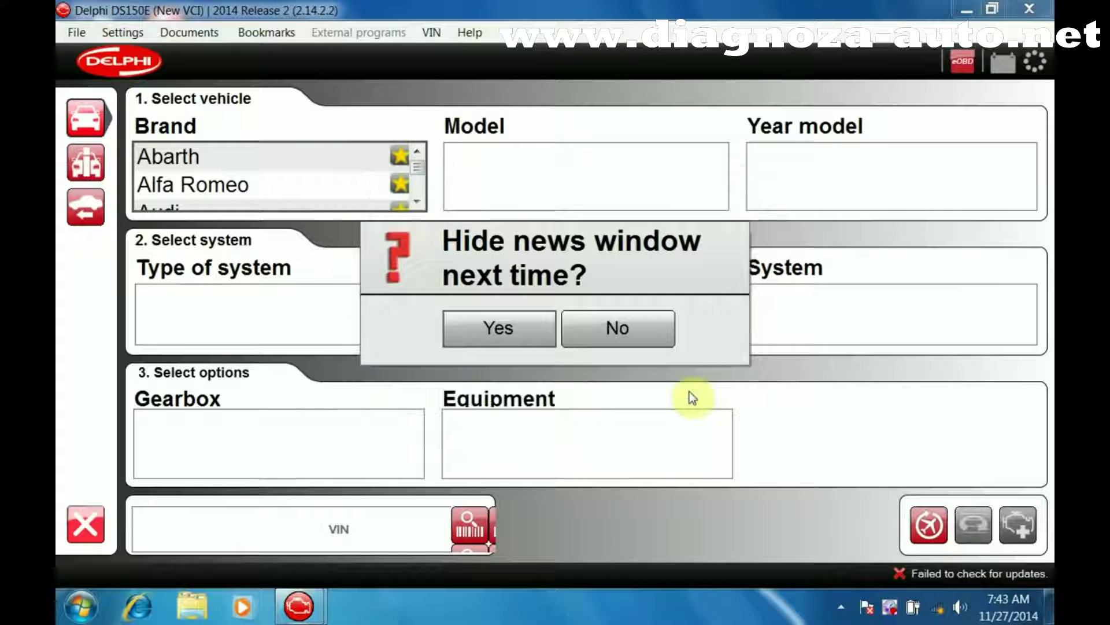
left_click(649, 338)
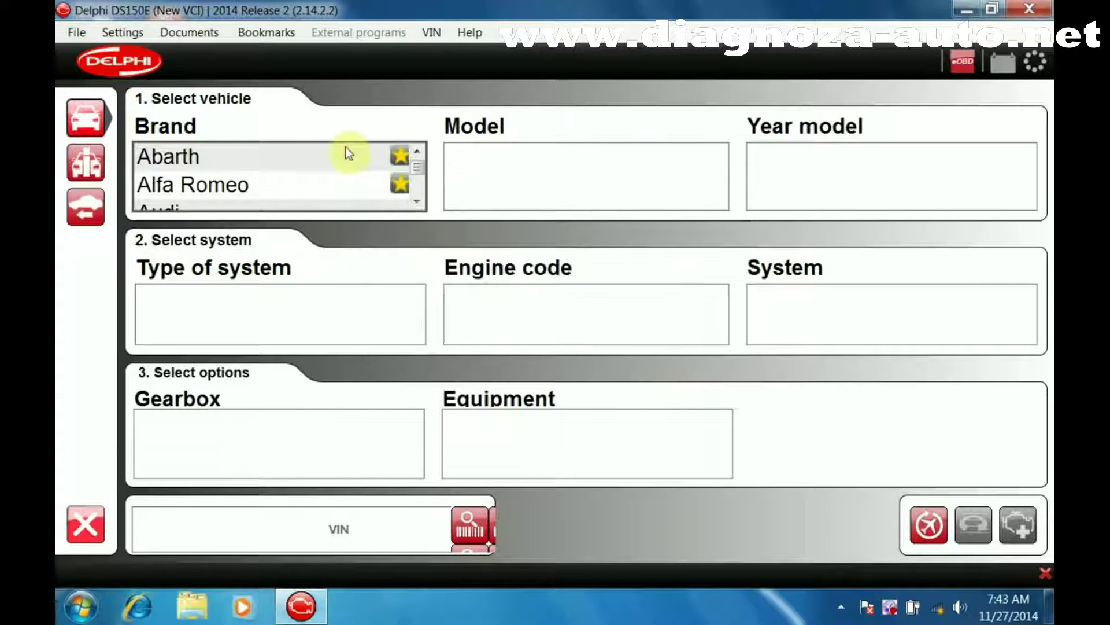
- Change the program language to Cesky, restart the program and dismiss its startup prompts without hiding the news window
left_click(121, 33)
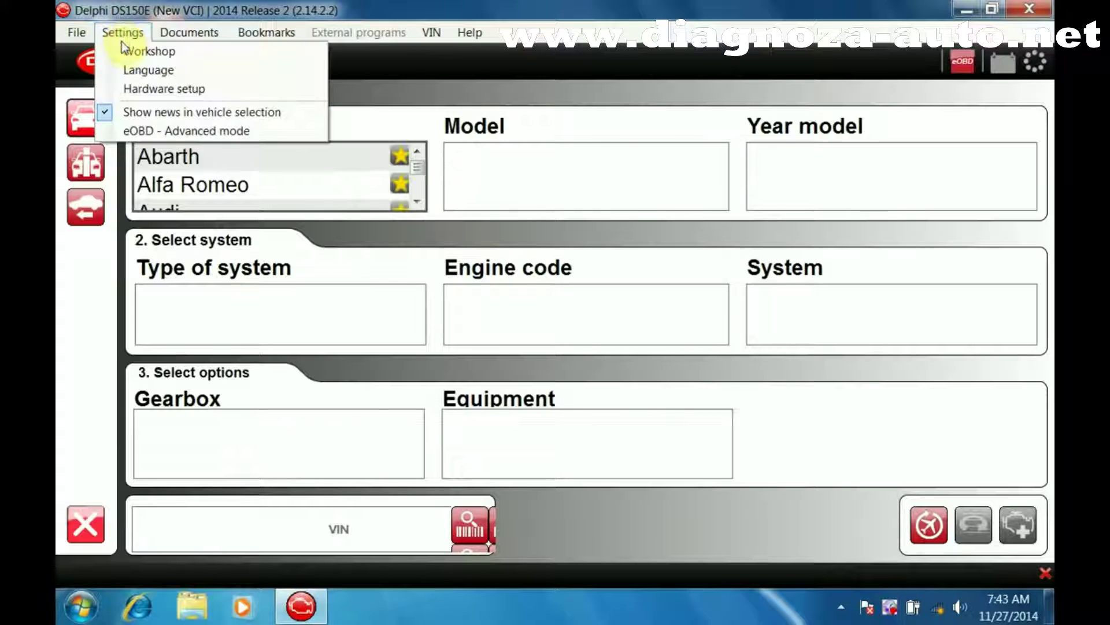
left_click(133, 71)
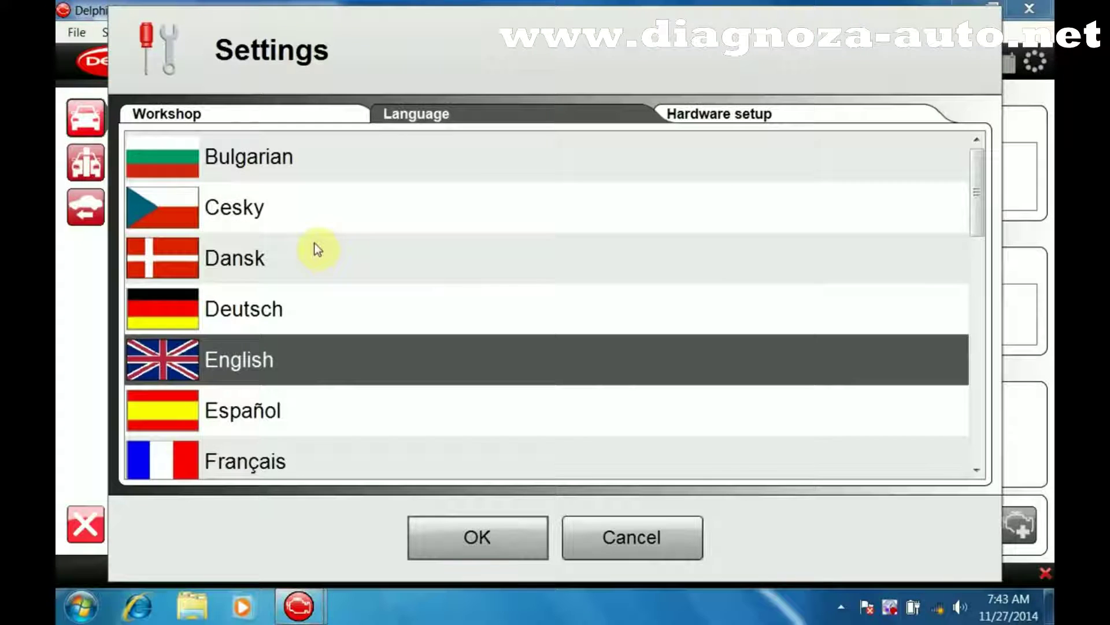
left_click(323, 211)
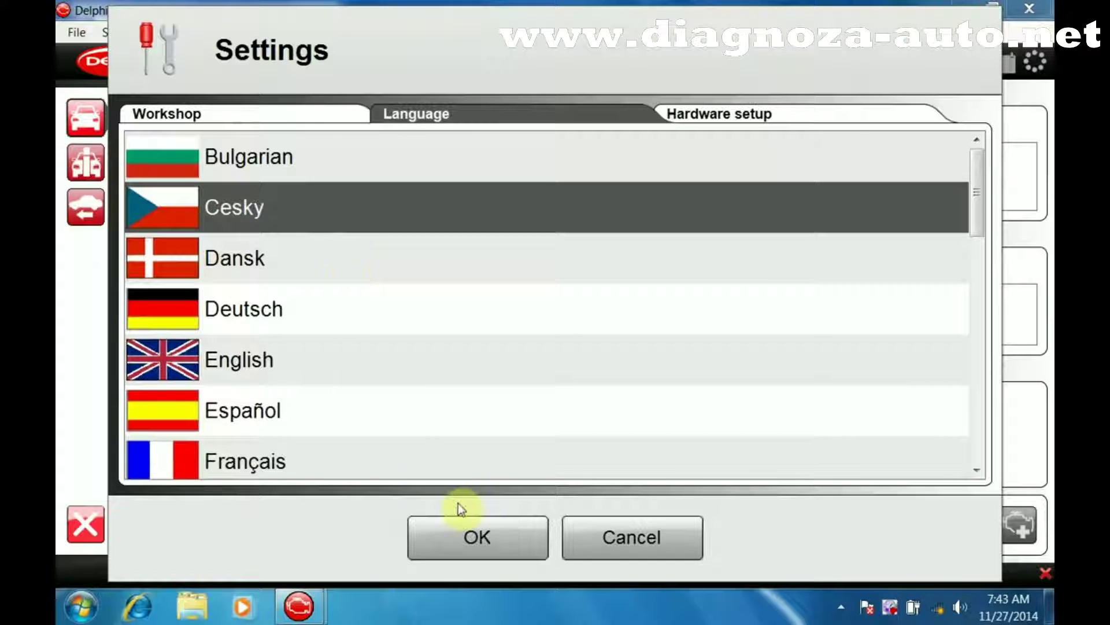
left_click(468, 526)
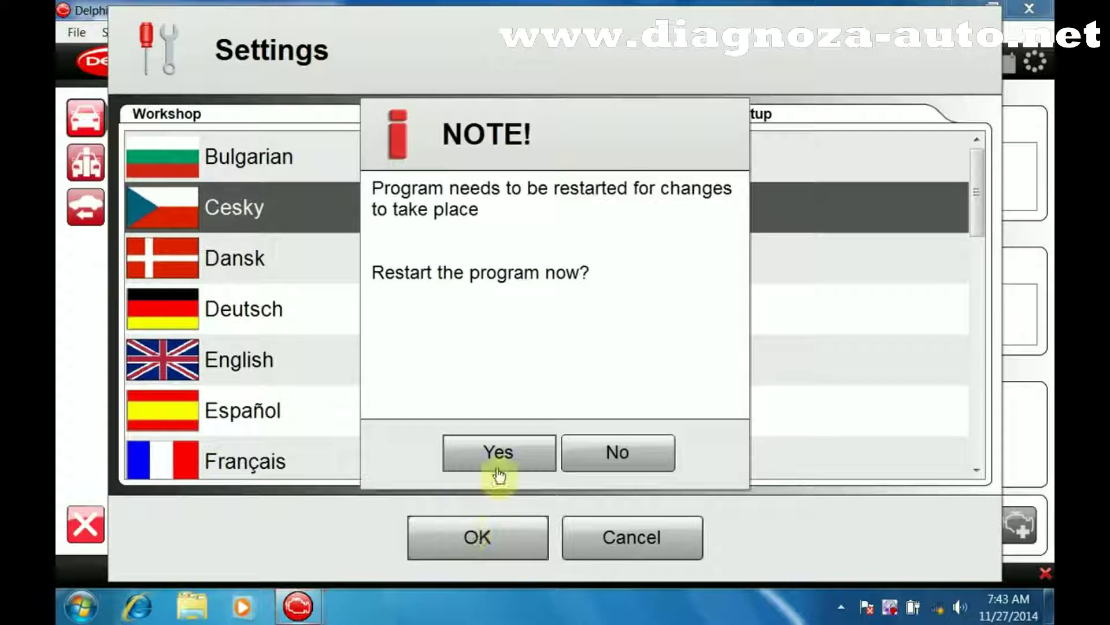
left_click(498, 457)
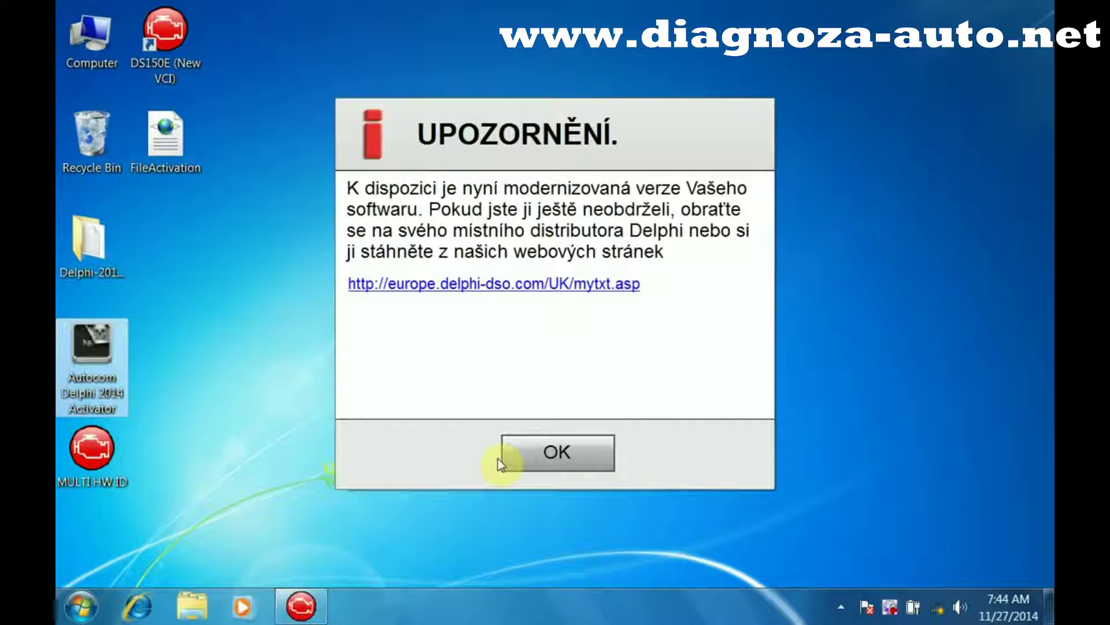
left_click(526, 454)
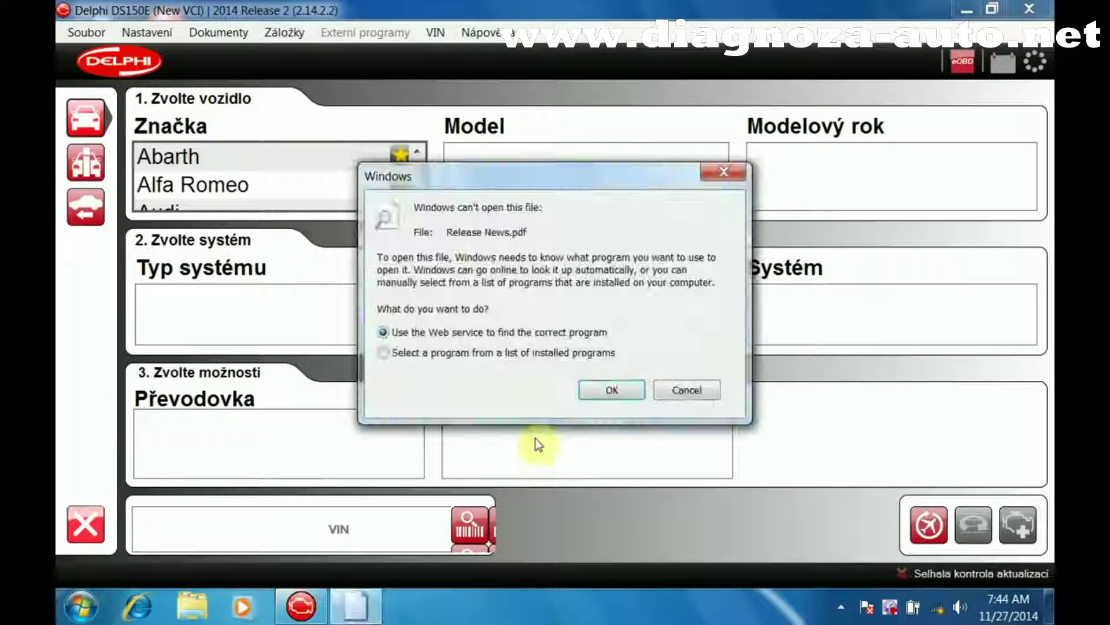
left_click(681, 392)
left_click(615, 335)
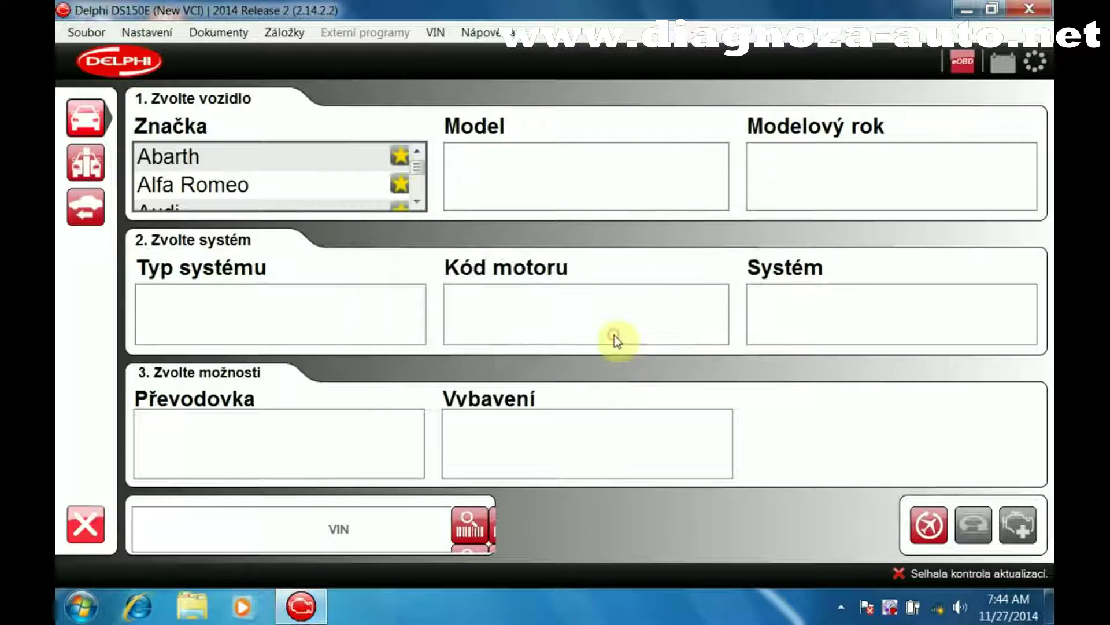
- Switch the program language back to English, restart the program and dismiss its startup prompts without hiding the news window
left_click(133, 37)
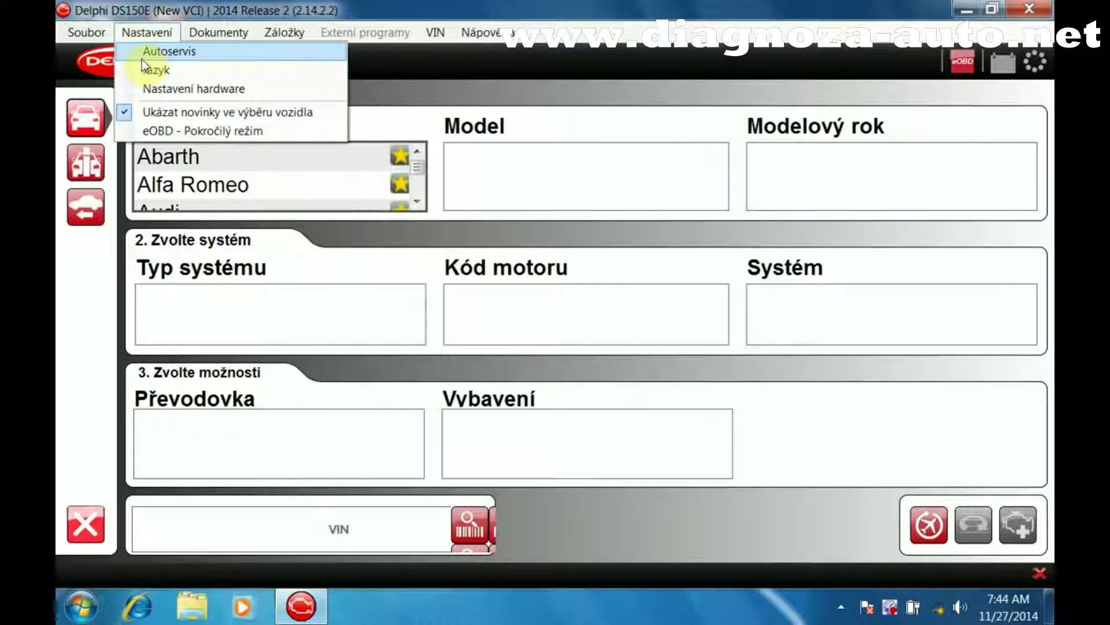
left_click(149, 70)
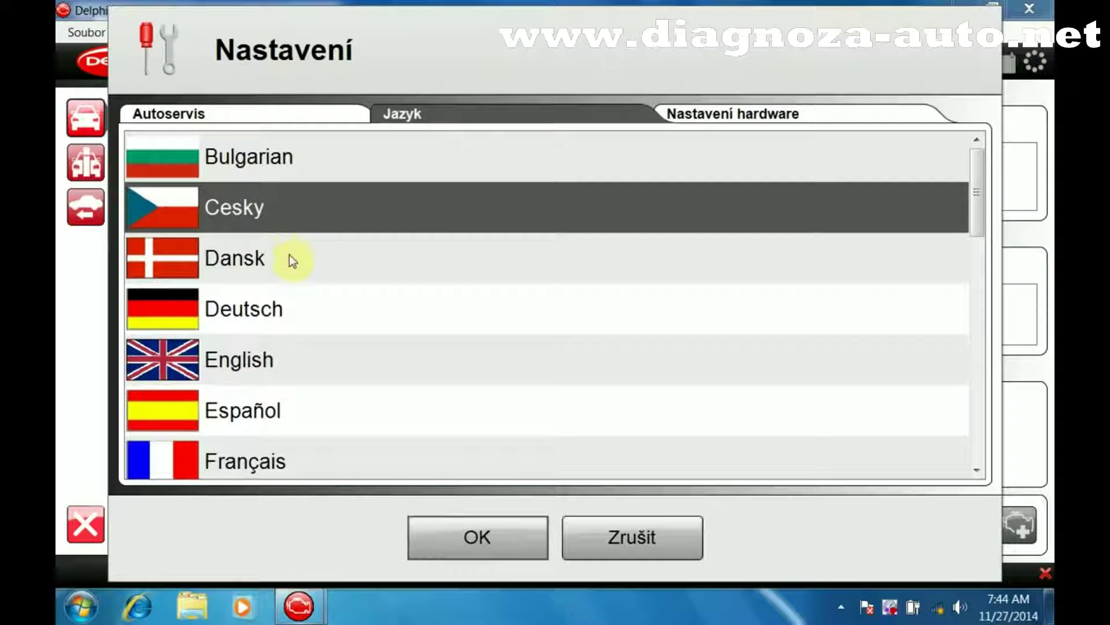
left_click(274, 354)
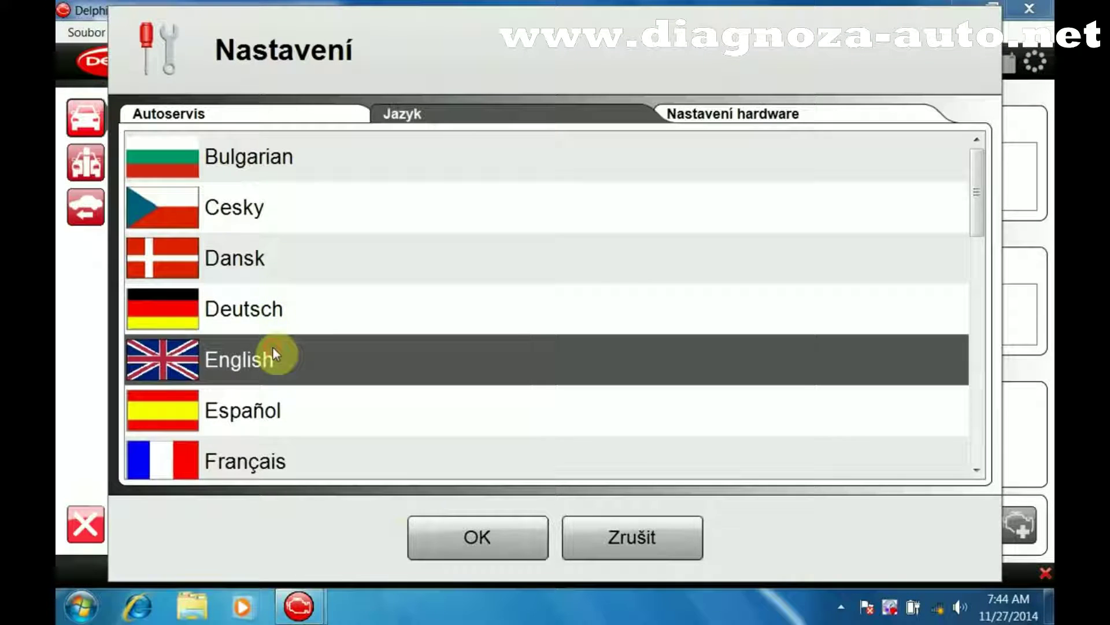
left_click(452, 526)
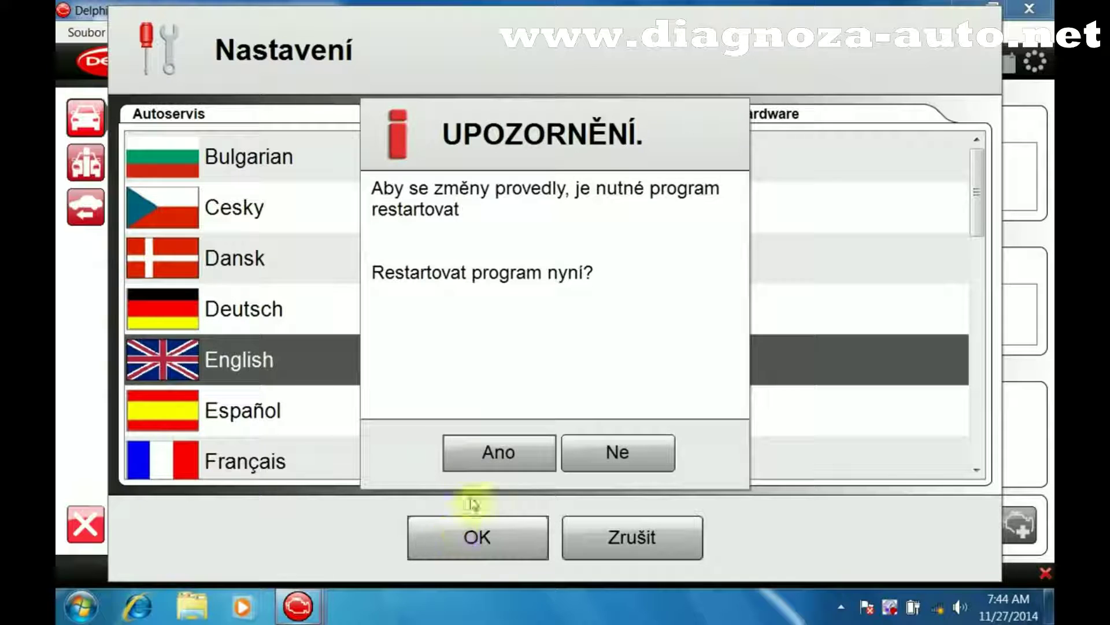
left_click(475, 457)
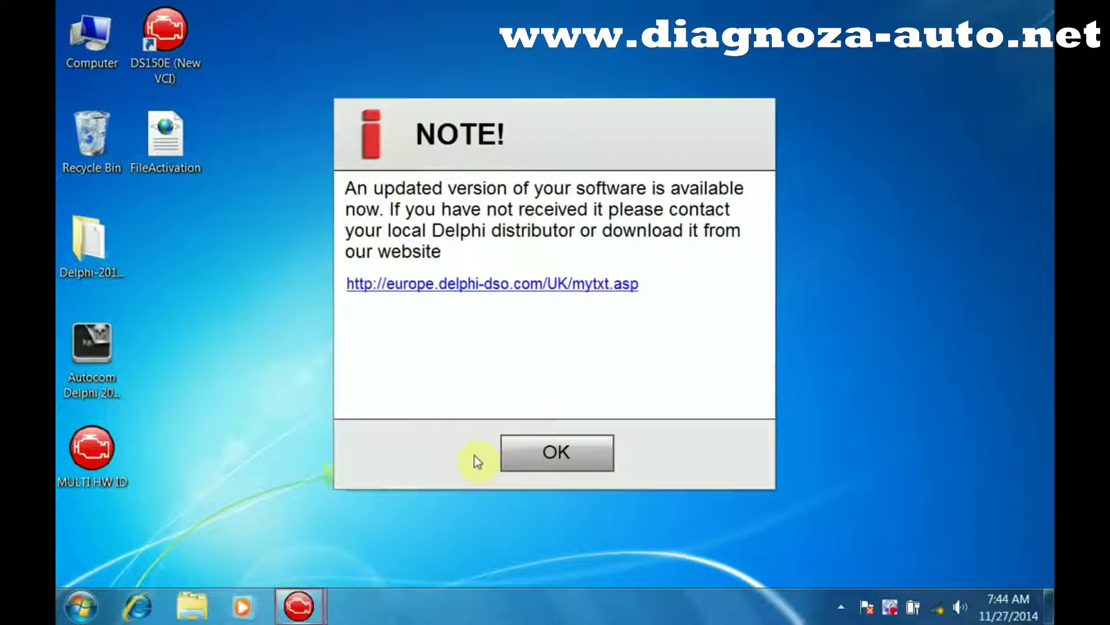
left_click(532, 456)
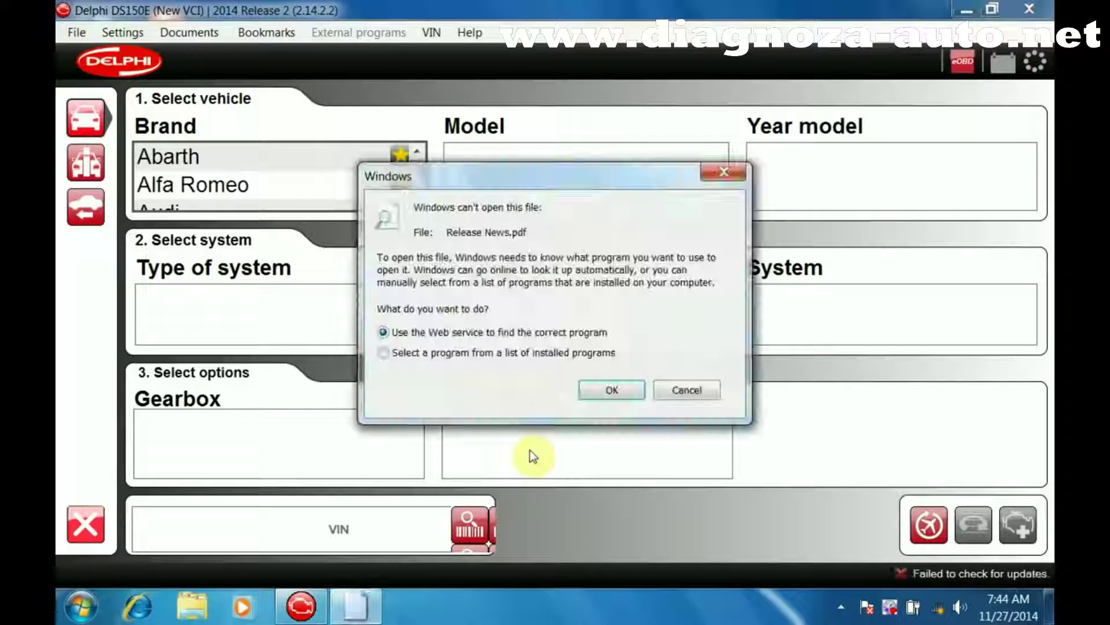
left_click(685, 391)
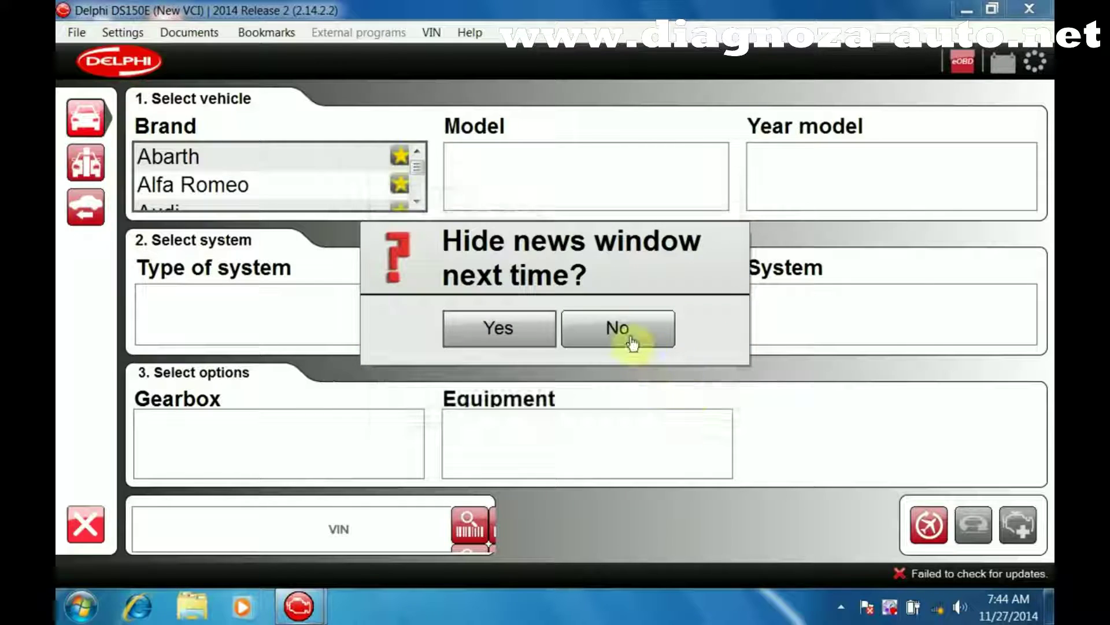
left_click(625, 337)
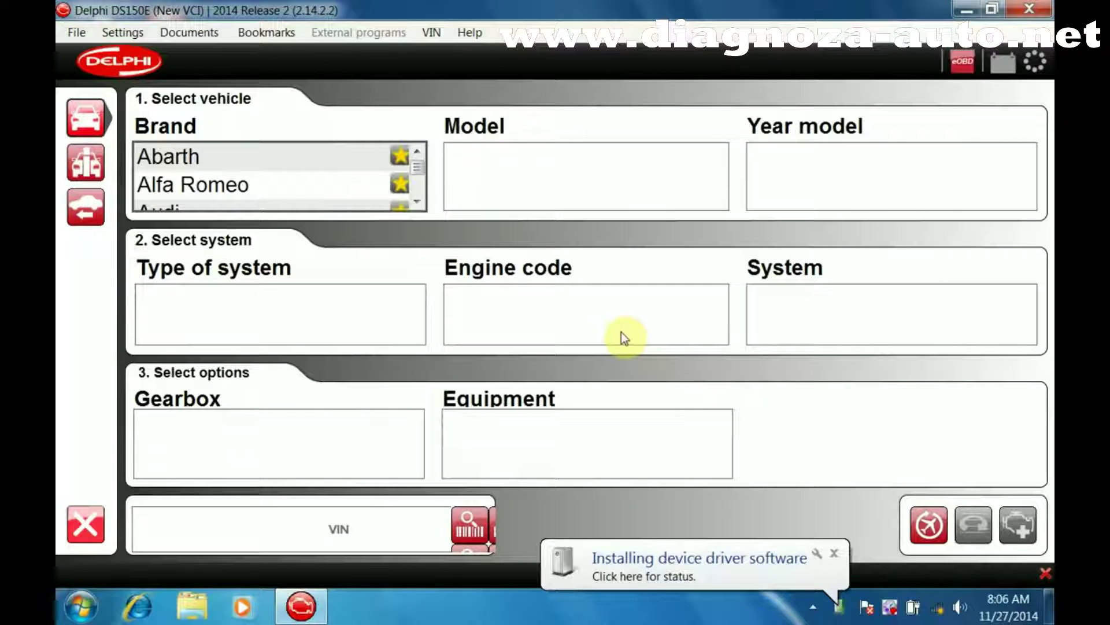
- Open the hardware setup, test the VCI connection on COM4 (VCP) over USB/BT and dismiss the firmware notice
left_click(748, 555)
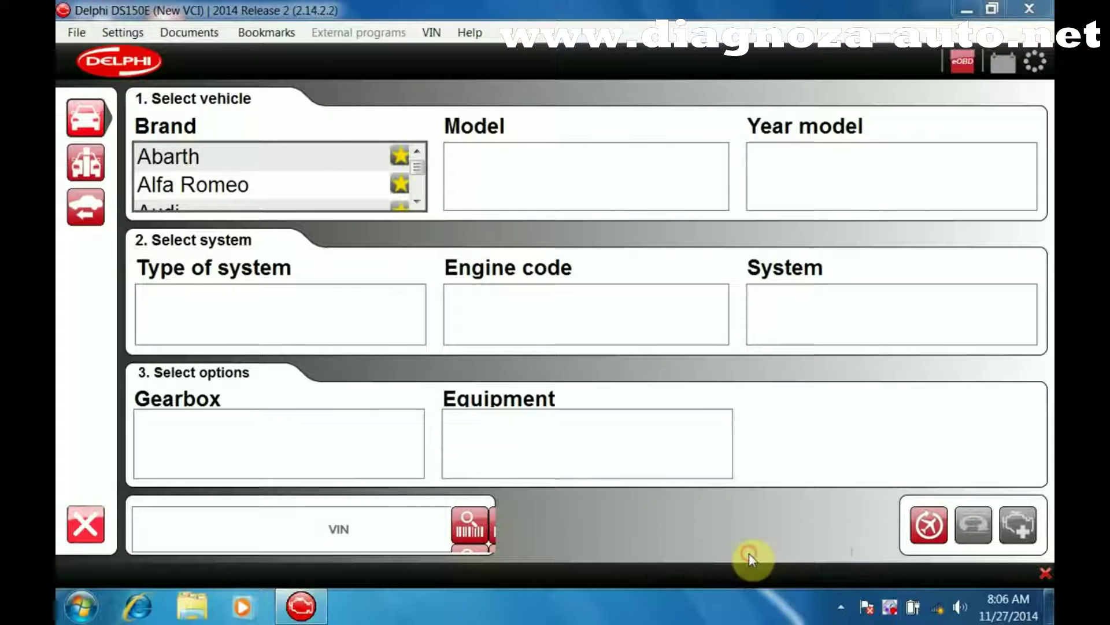
left_click(138, 34)
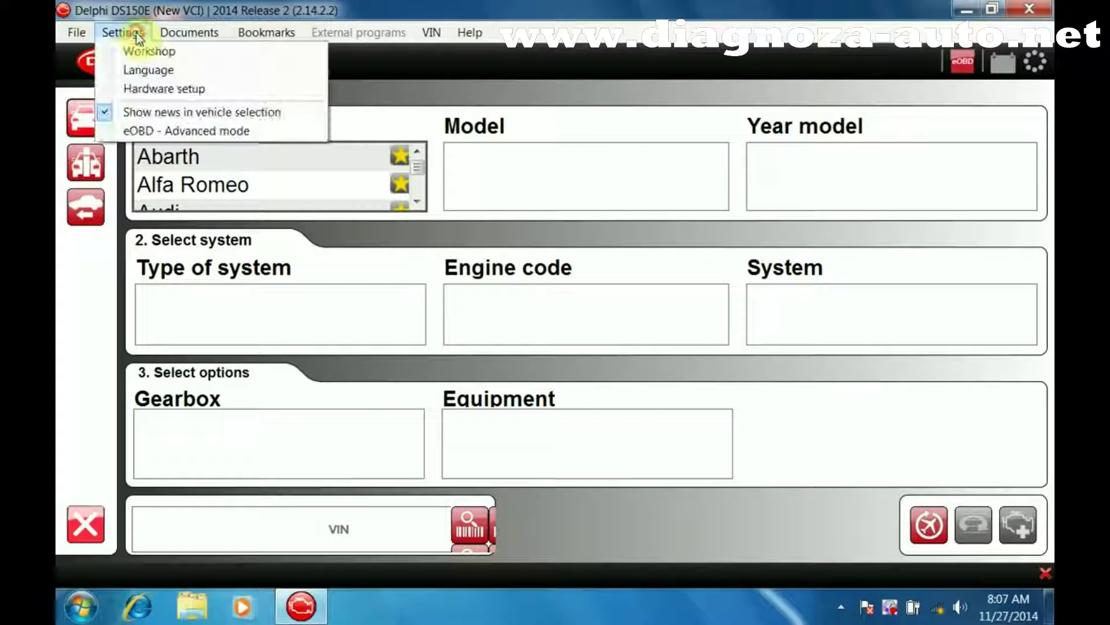
left_click(147, 91)
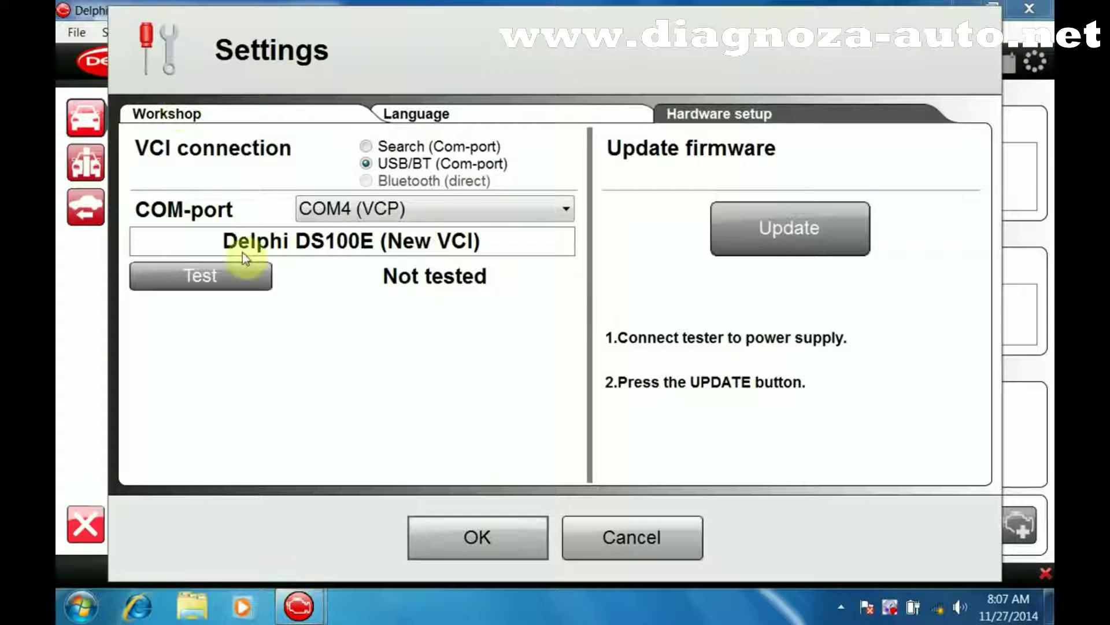
left_click(230, 274)
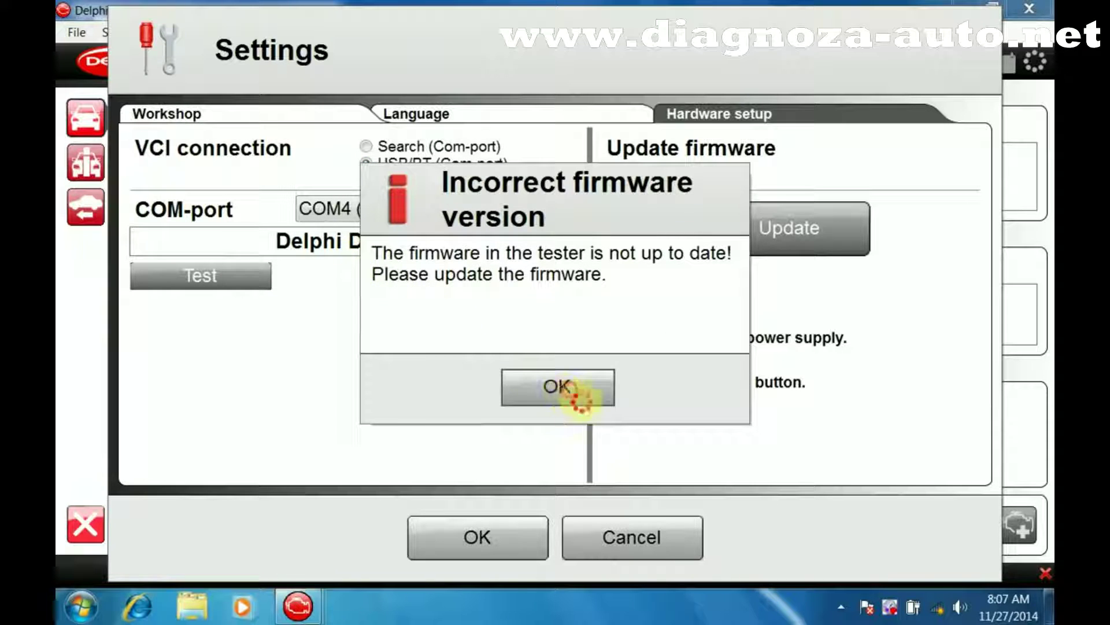
left_click(575, 397)
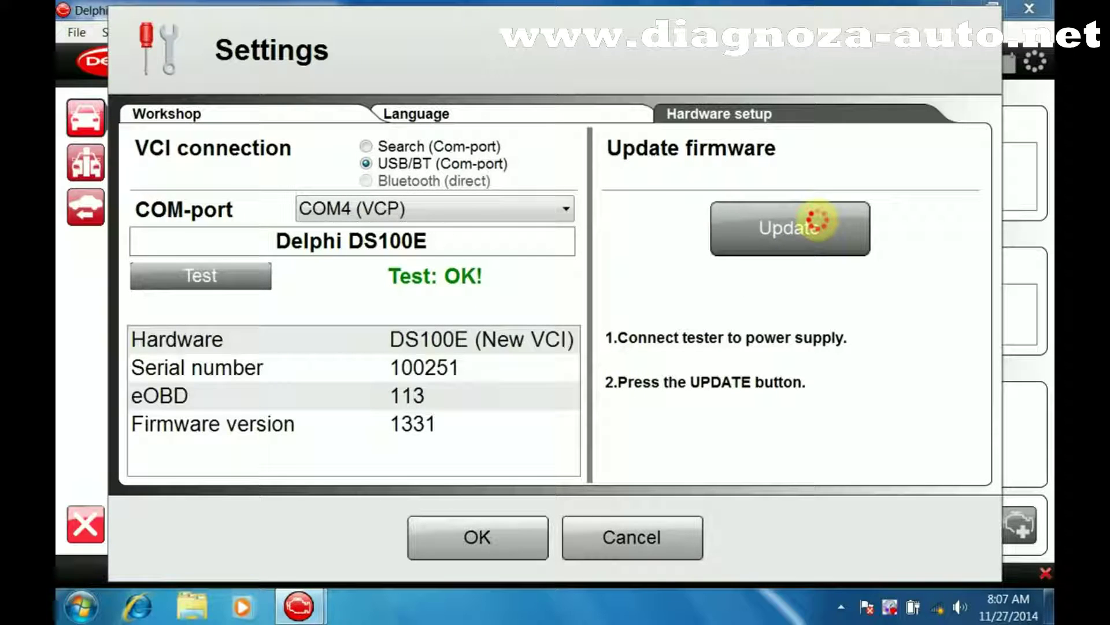
- Update the tester's firmware, rerun the connection test to check the firmware version and serial number, and close the settings
left_click(790, 228)
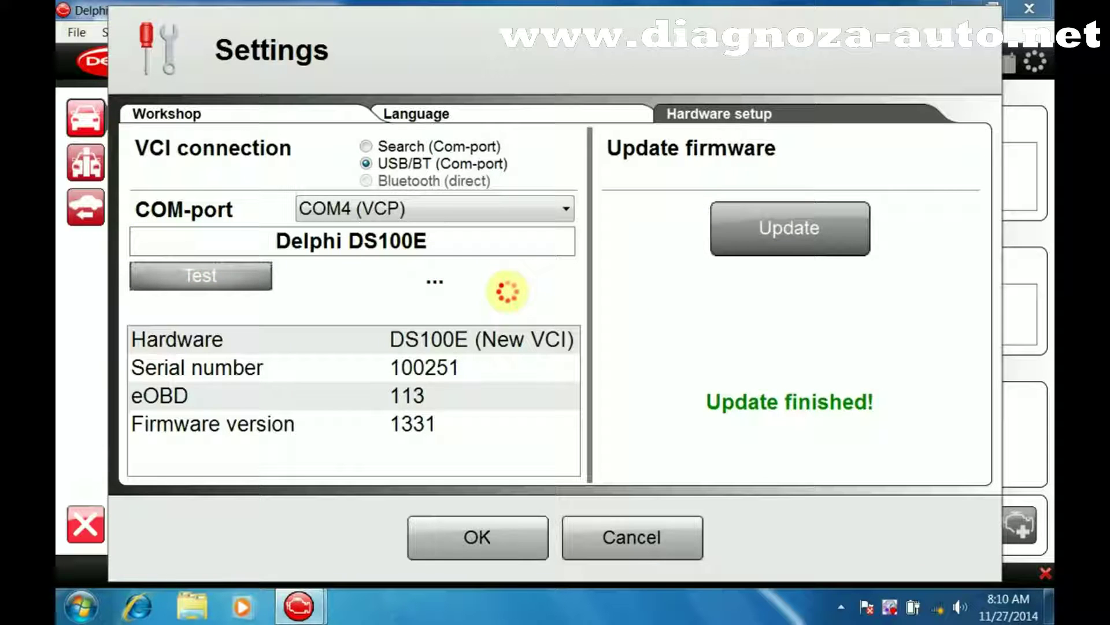
left_click(458, 425)
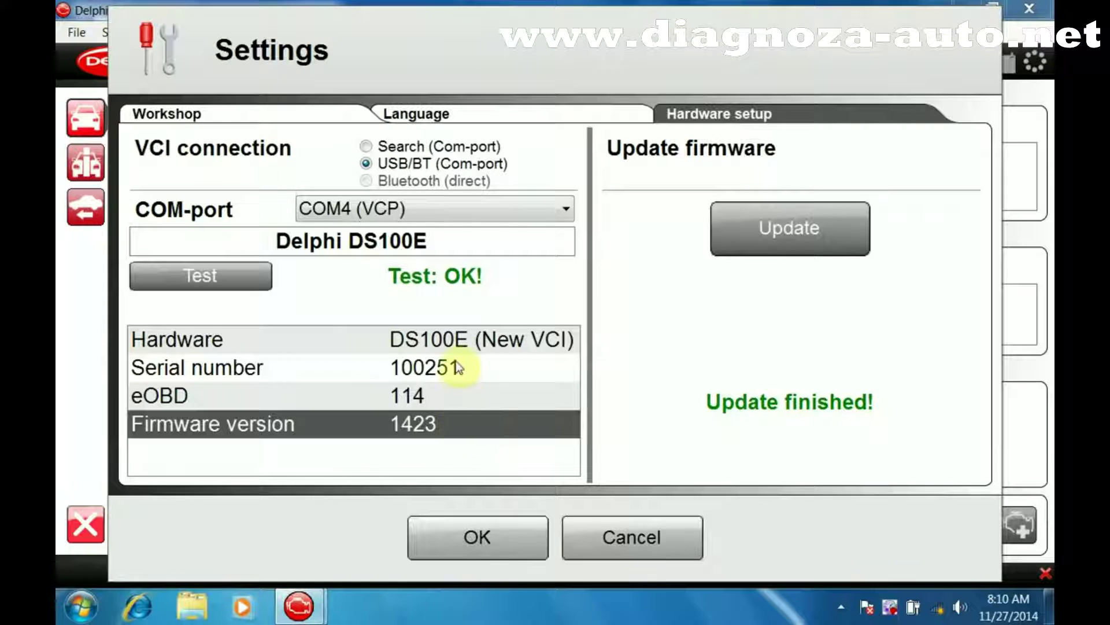
left_click(456, 363)
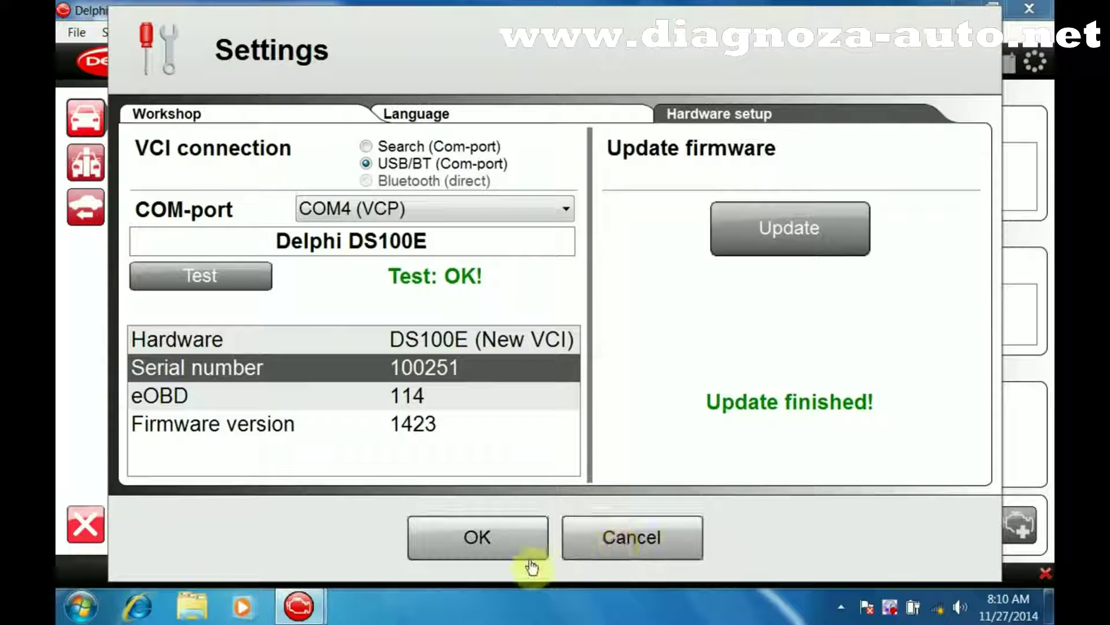
left_click(509, 540)
- Choose the BMW 3-series [E90/91/92/93] with year model 2011 as the vehicle
scroll(416, 193, "down", 2)
left_click(405, 204)
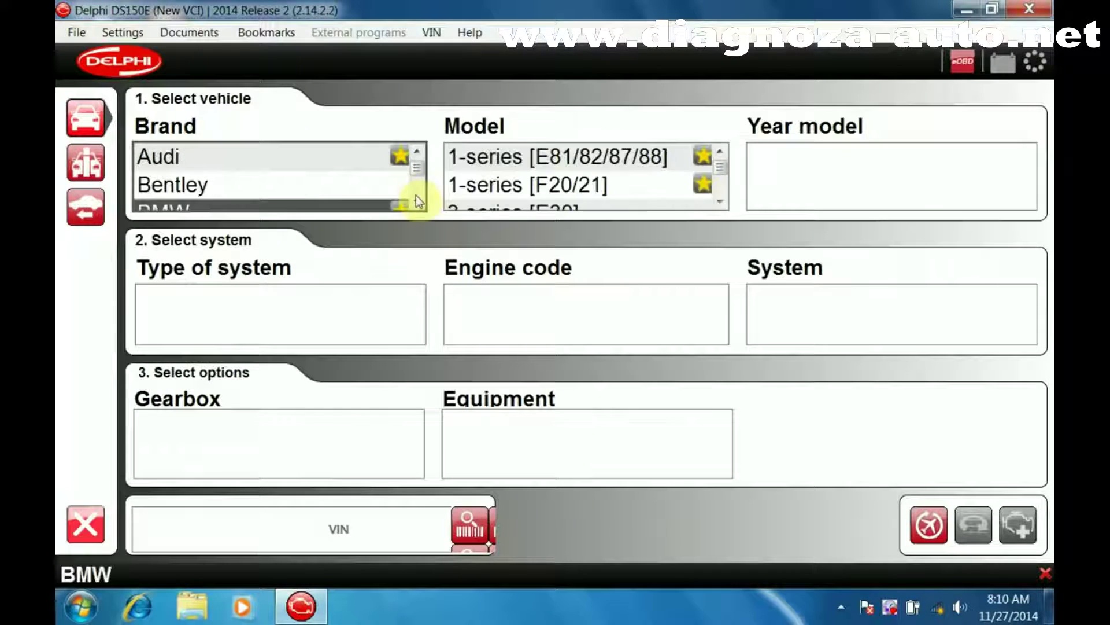
left_click(722, 202)
left_click(721, 201)
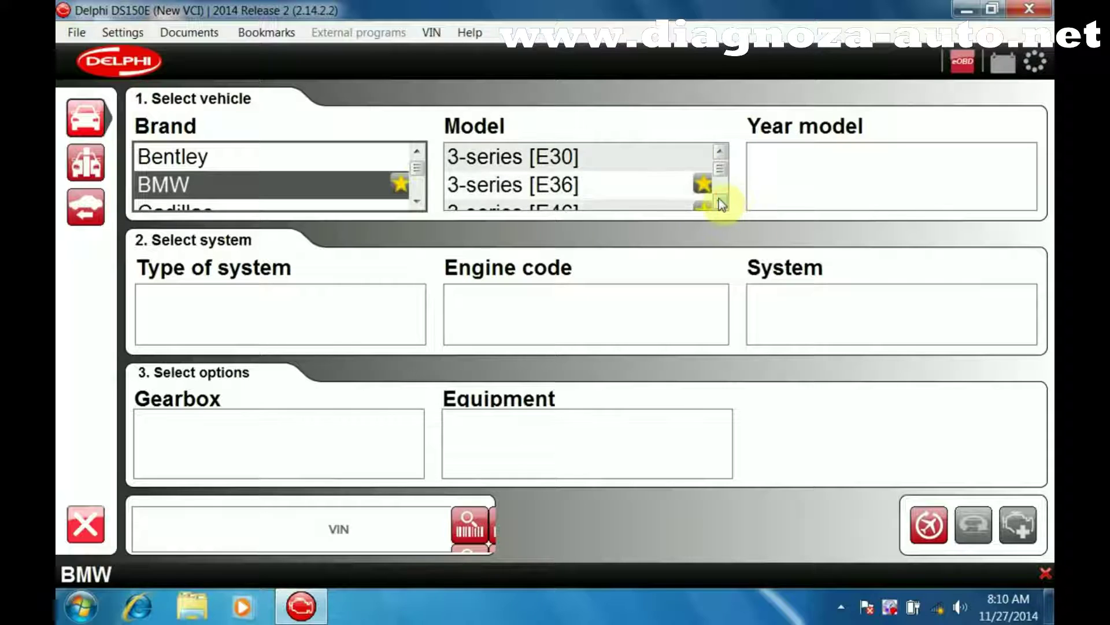
left_click(721, 202)
left_click(721, 201)
left_click(644, 185)
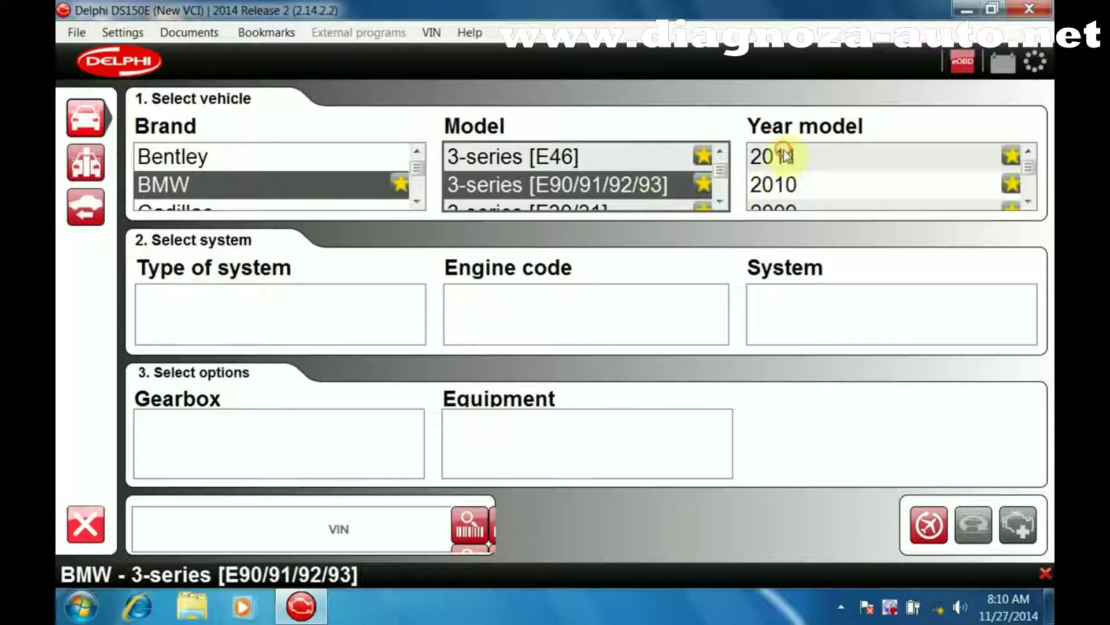
left_click(771, 155)
- Choose the Petrol system with the N52 2.5/3.0L engine and establish OBD communication with the BMW
left_click(347, 313)
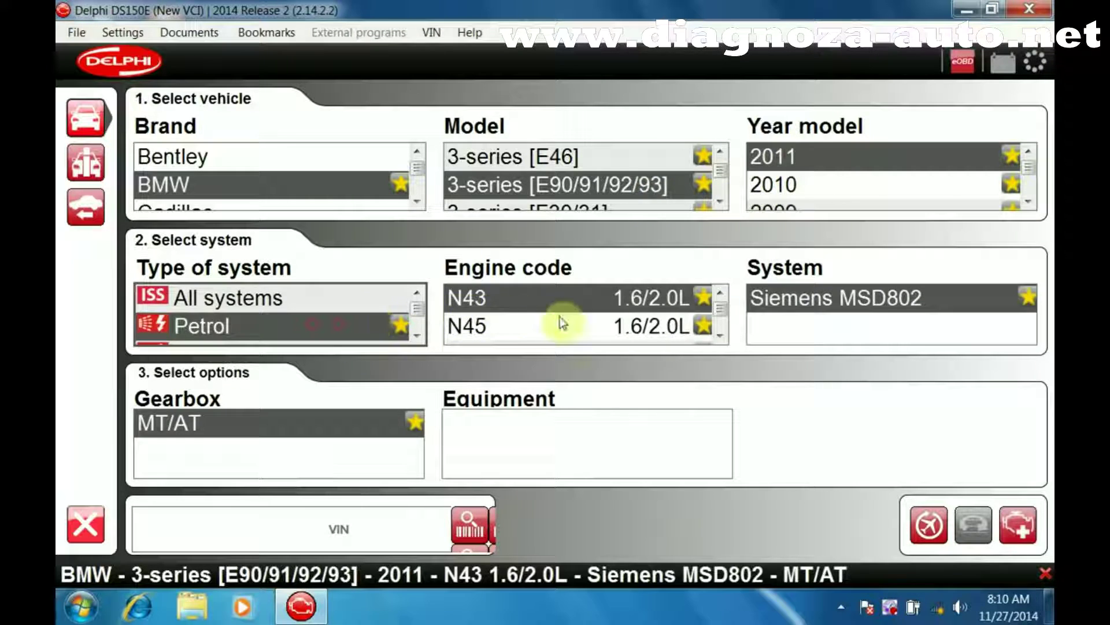
left_click(718, 325)
left_click(718, 326)
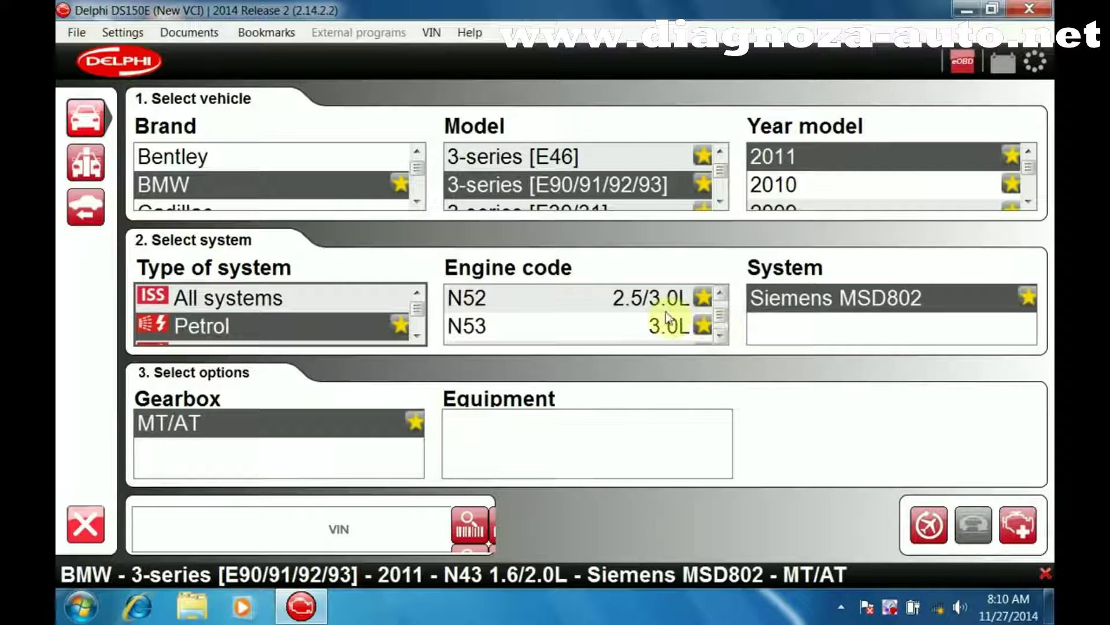
left_click(652, 296)
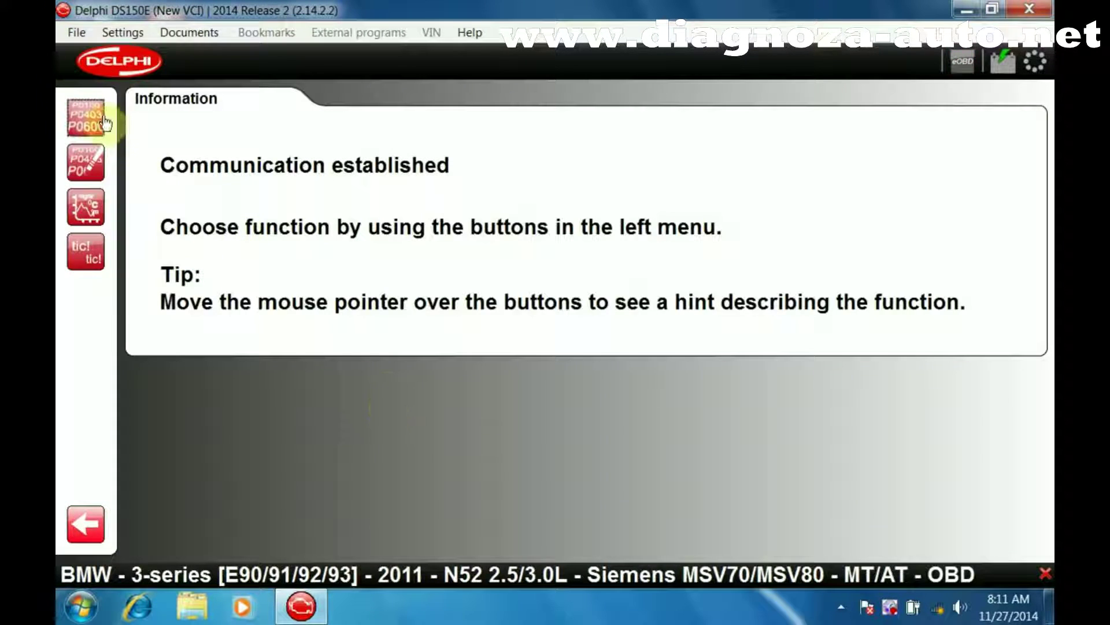
- Read the BMW's fault codes and return to the vehicle selection
left_click(81, 112)
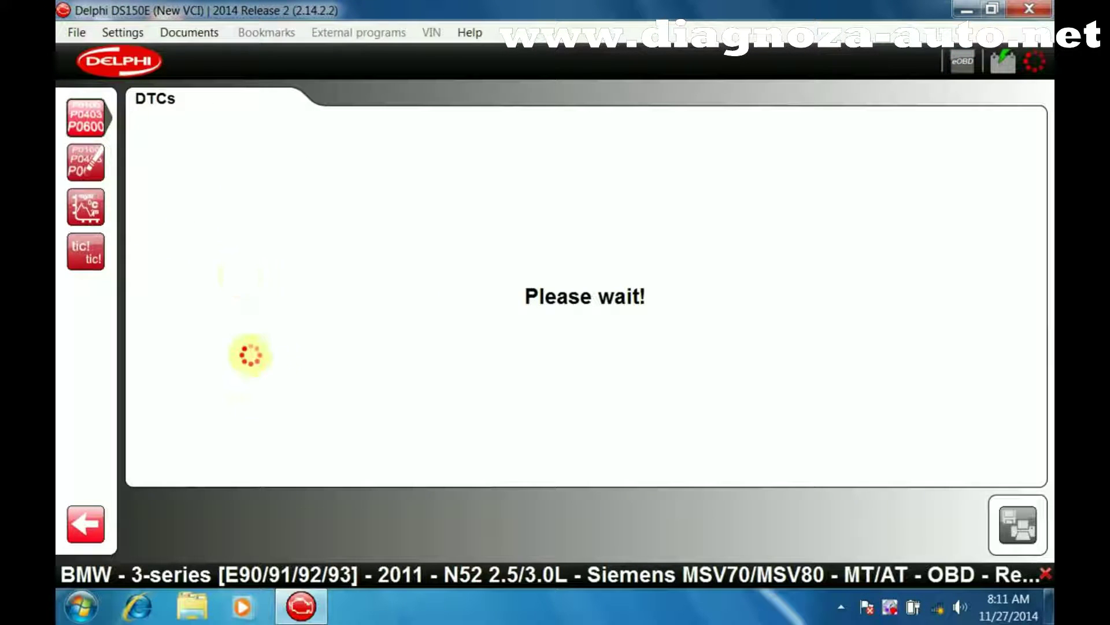
left_click(87, 525)
left_click(89, 526)
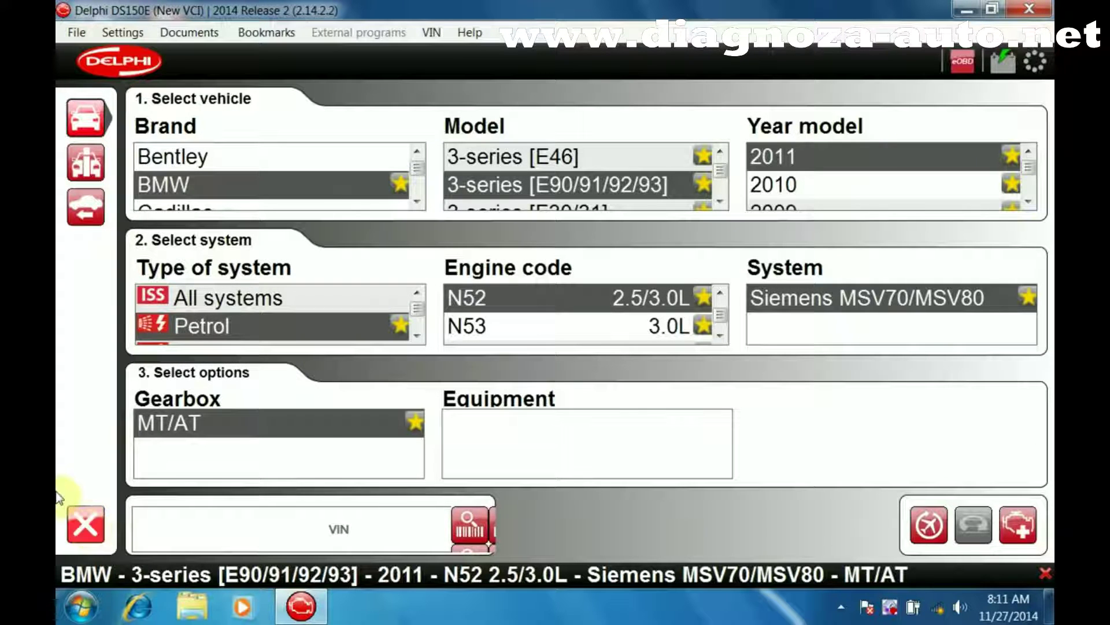
- Choose the Ford Mondeo [00-07] with year model 2004 as the vehicle
left_click(418, 202)
scroll(278, 200, "down", 3)
left_click(278, 185)
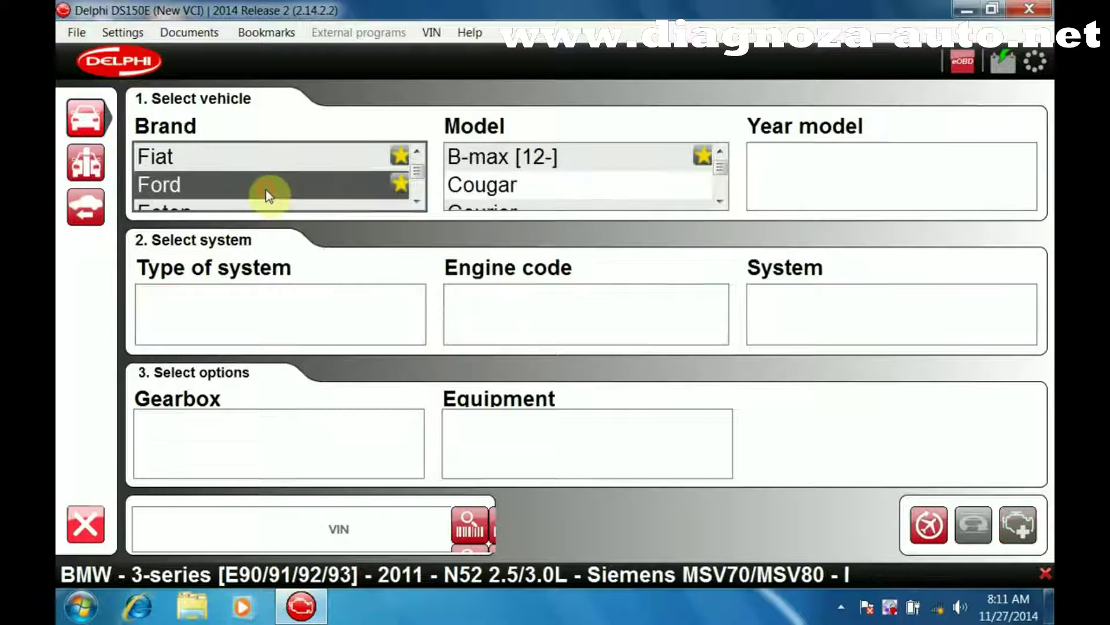
scroll(725, 191, "down", 10)
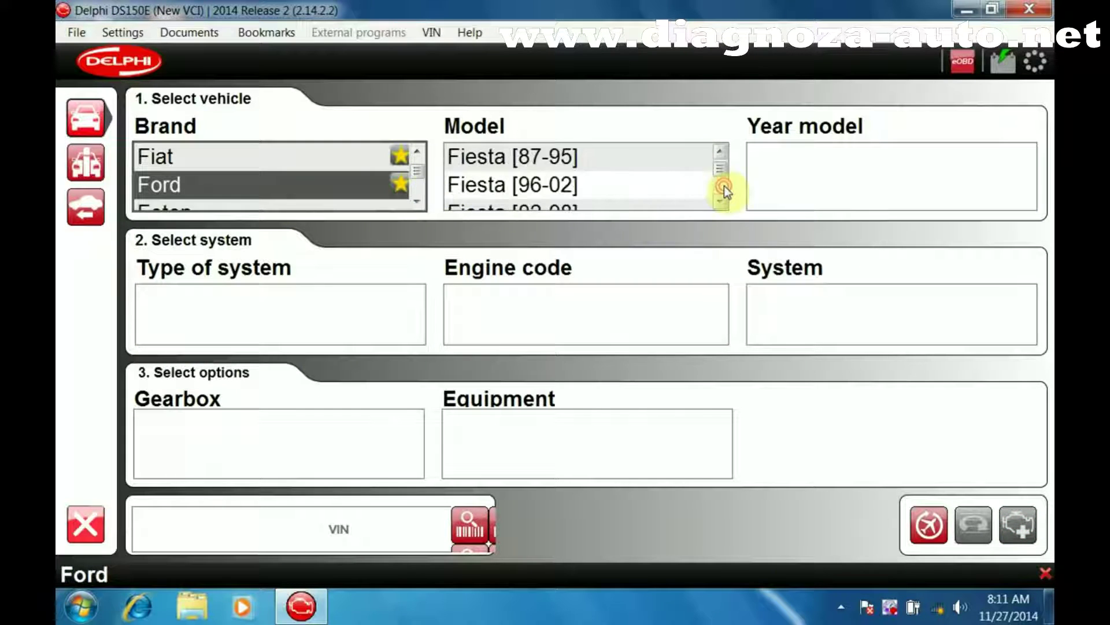
scroll(723, 189, "down", 5)
left_click(601, 184)
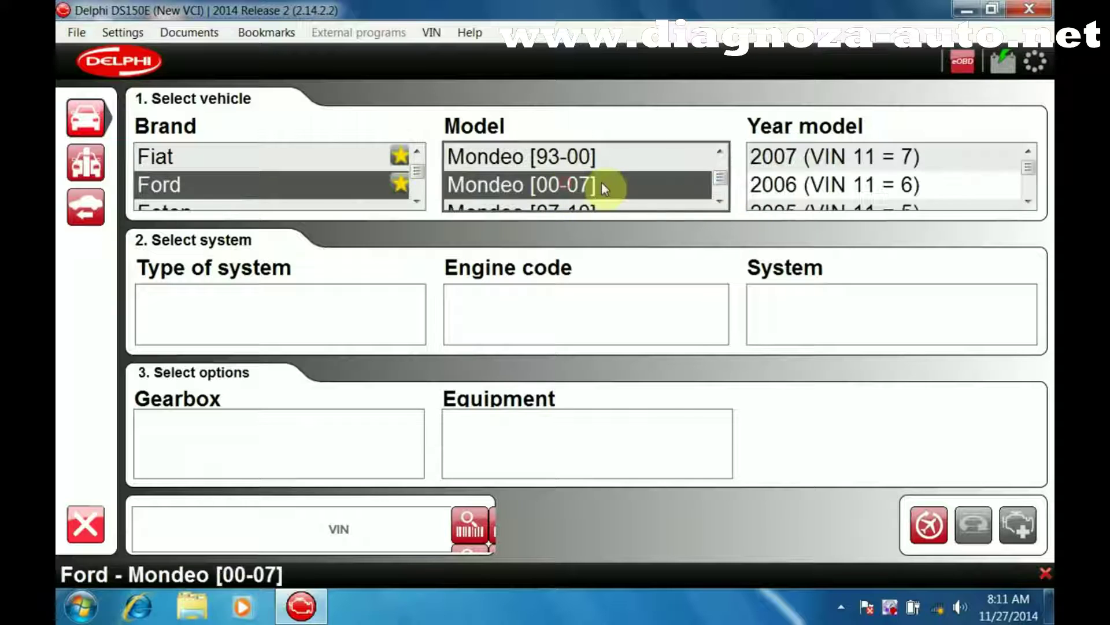
left_click(831, 203)
scroll(830, 202, "down", 1)
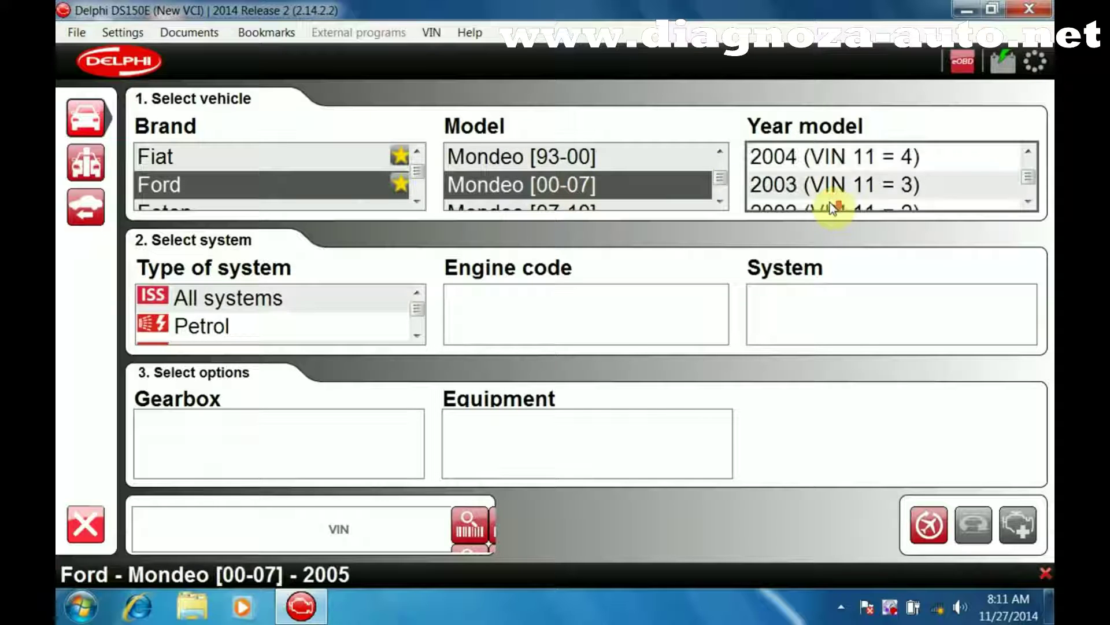
left_click(793, 161)
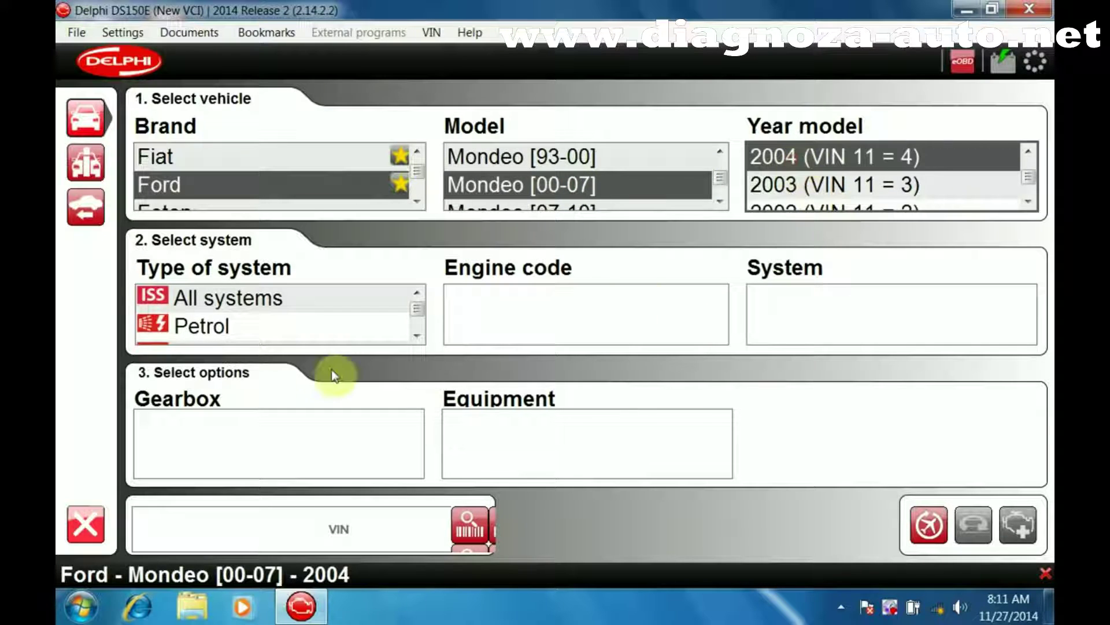
- Choose the Petrol system with the LCBD 2.5L engine and establish OBD communication with the Mondeo
left_click(288, 318)
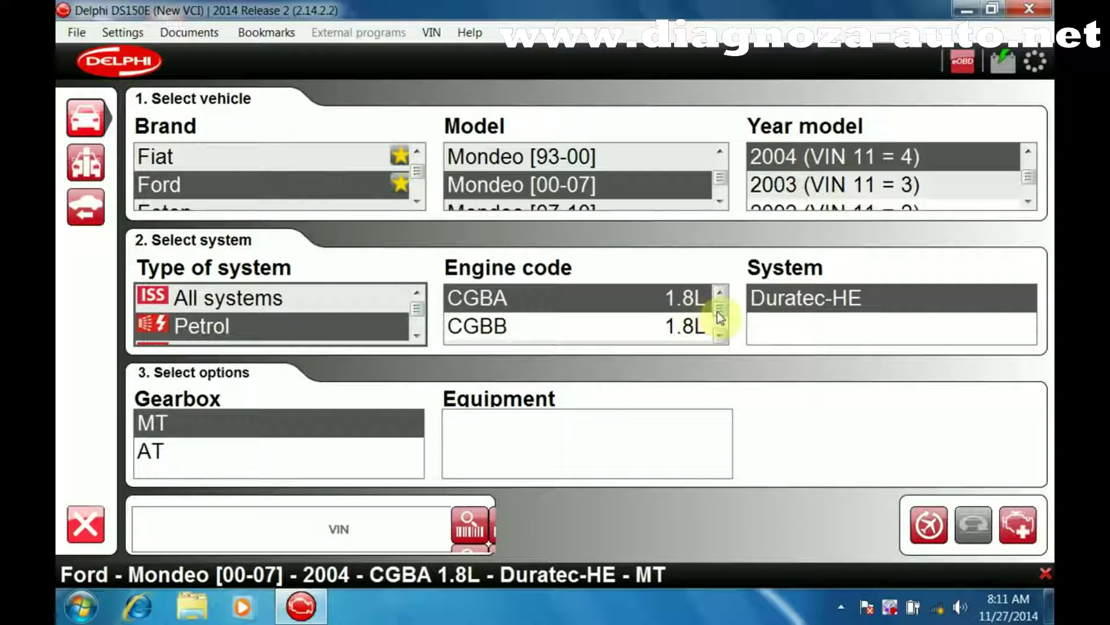
left_click_drag(717, 311, 720, 318)
left_click(665, 336)
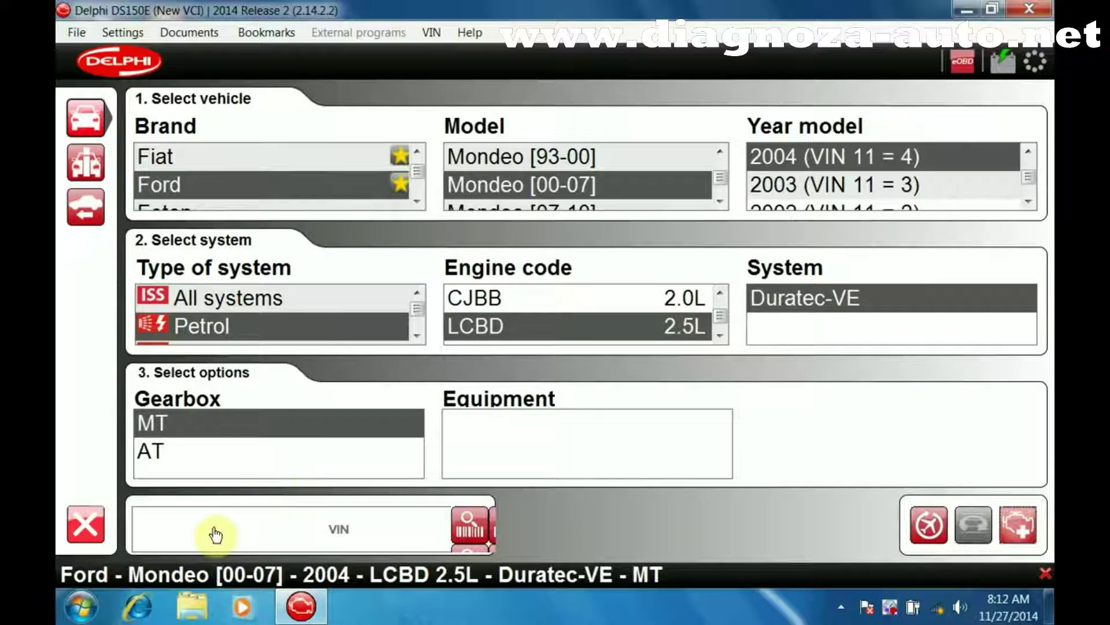
key("Return")
left_click(434, 504)
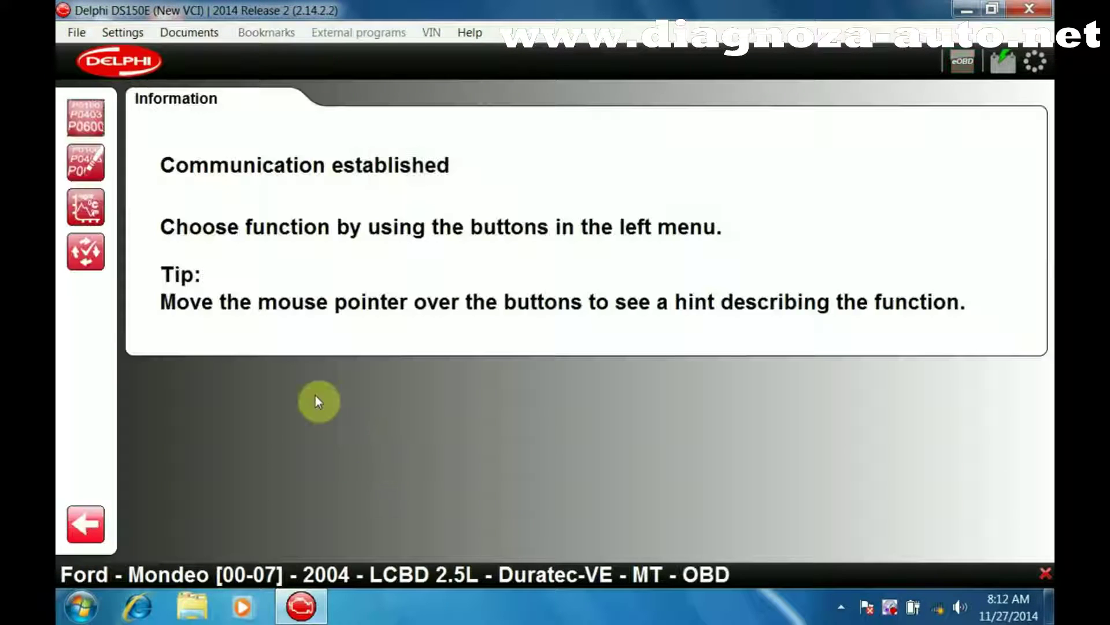
- Read the Mondeo's fault codes and leave the diagnostic session
left_click(85, 117)
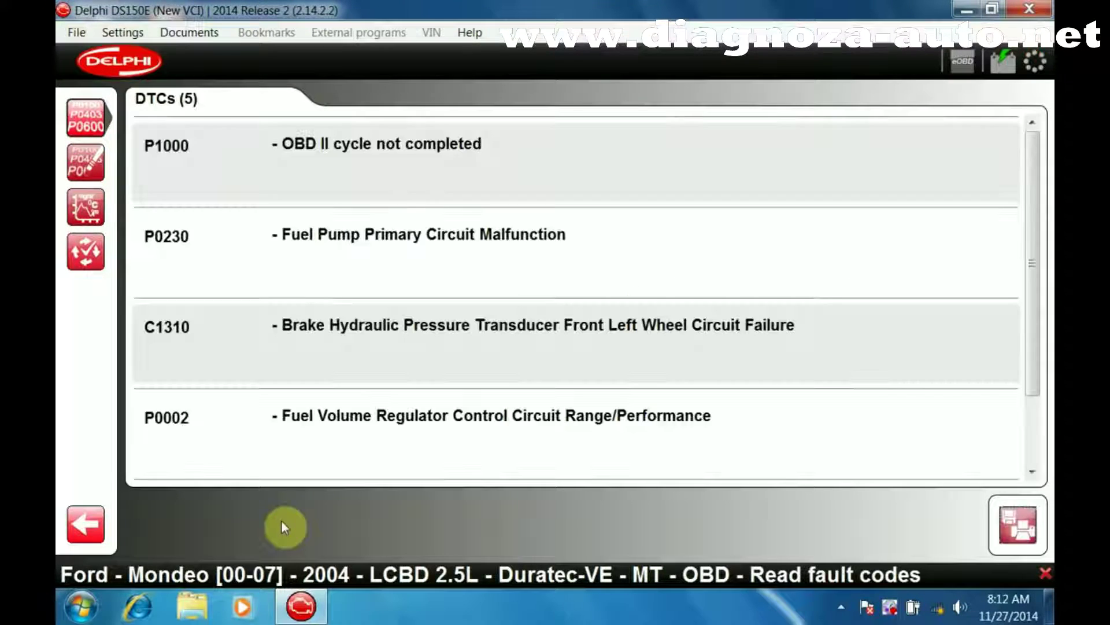
left_click(79, 527)
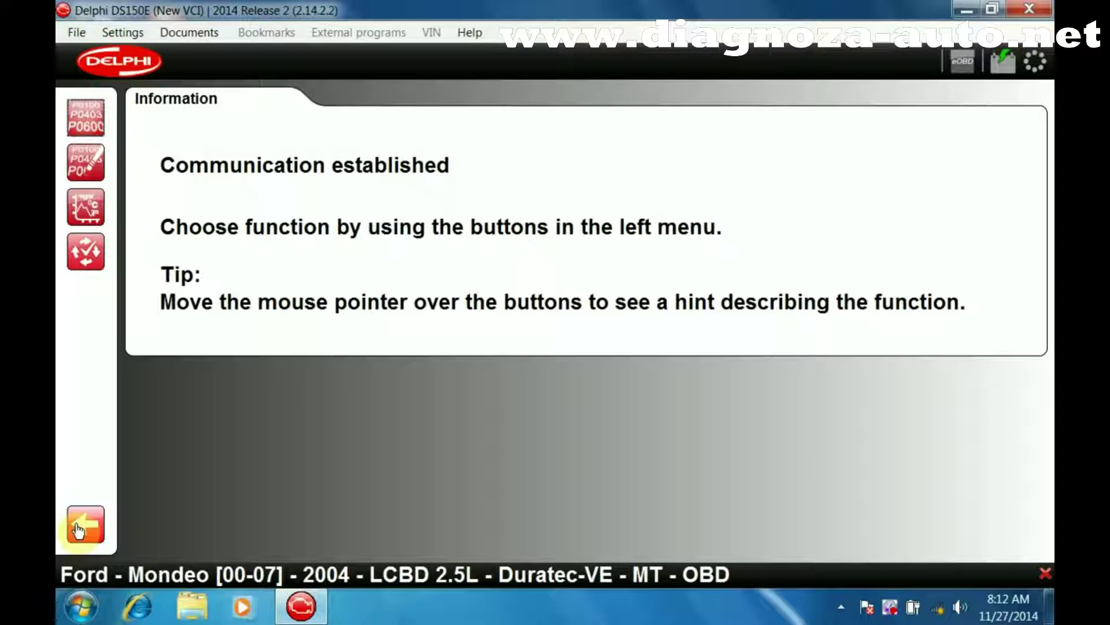
left_click(79, 527)
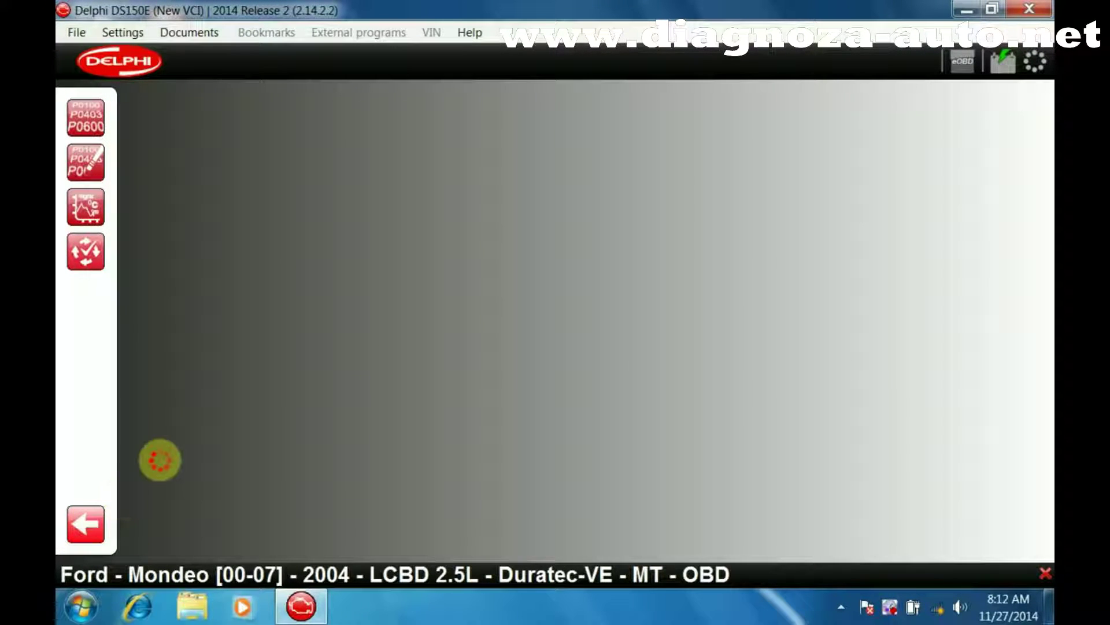